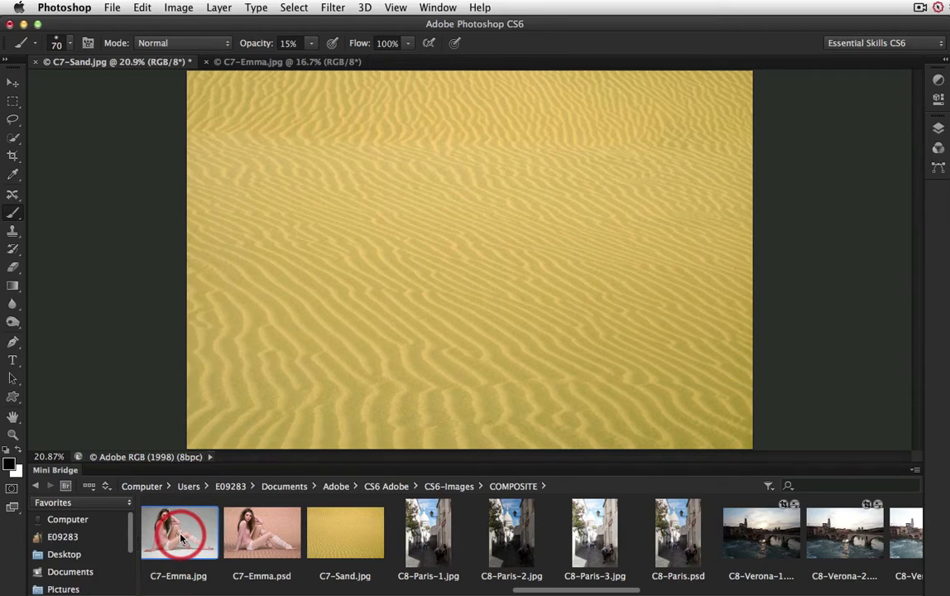
Step: Place C7-Emma.jpg from the COMPOSITE folder into the C7-Sand.jpg document at 100% scale, covering the sand image
left_click_drag(183, 539, 461, 279)
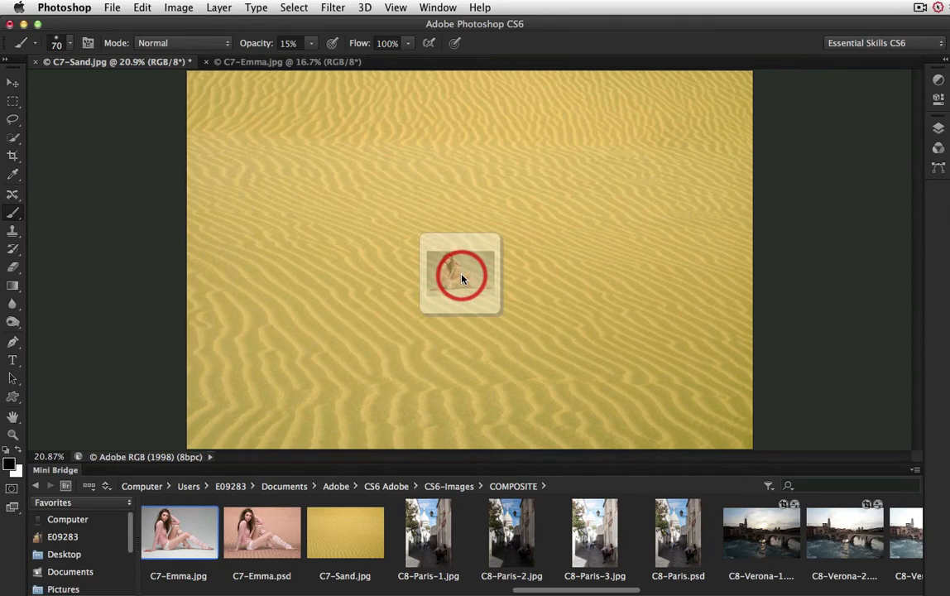
left_click_drag(462, 279, 462, 279)
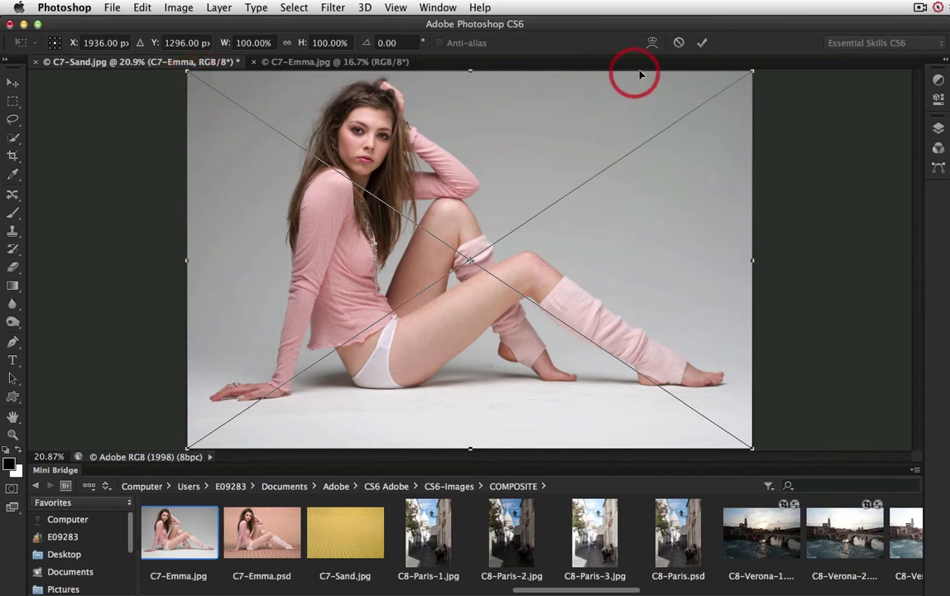
left_click(701, 47)
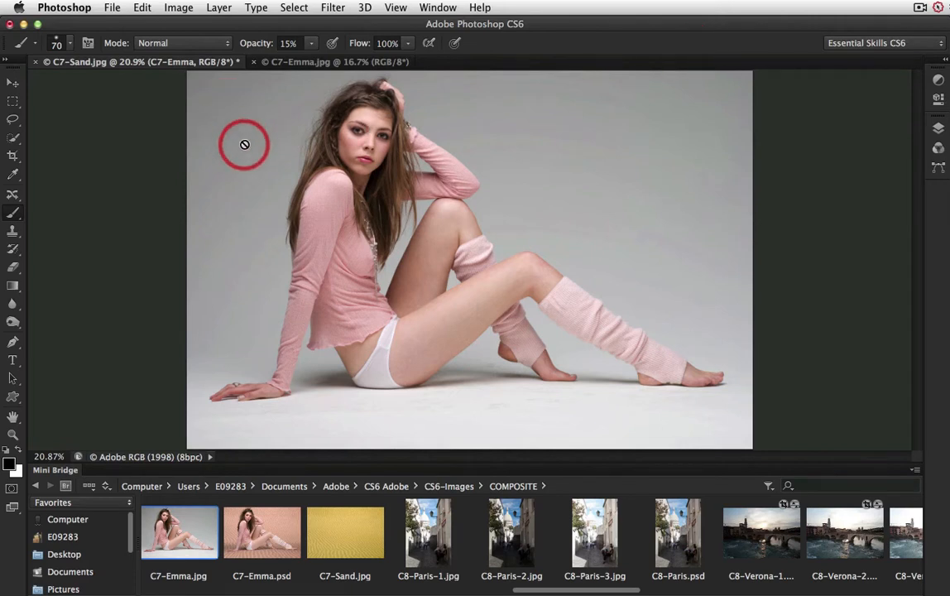
left_click(15, 84)
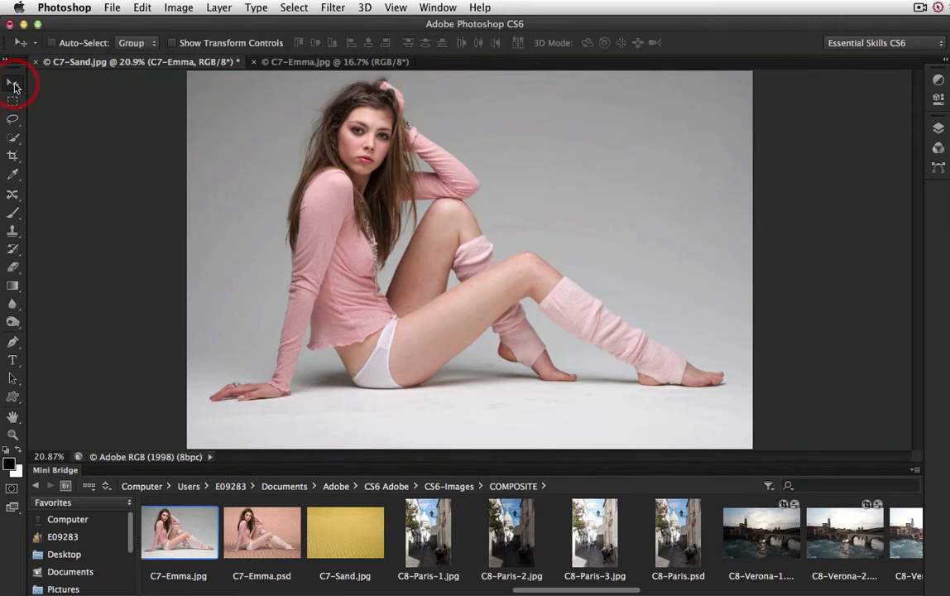
left_click_drag(233, 121, 231, 117)
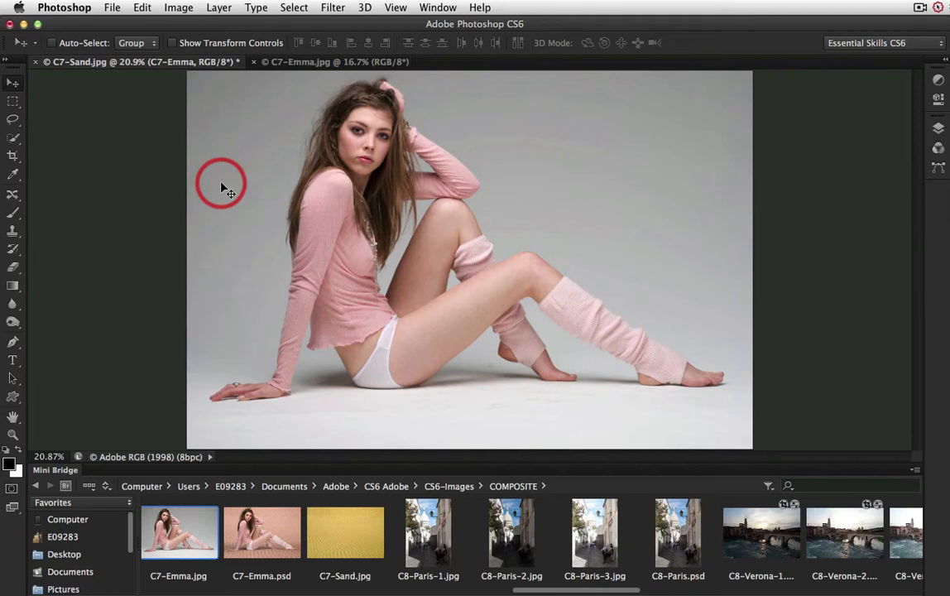
Step: Collapse Mini Bridge and rasterize the placed C7-Emma smart object layer
left_click(57, 470)
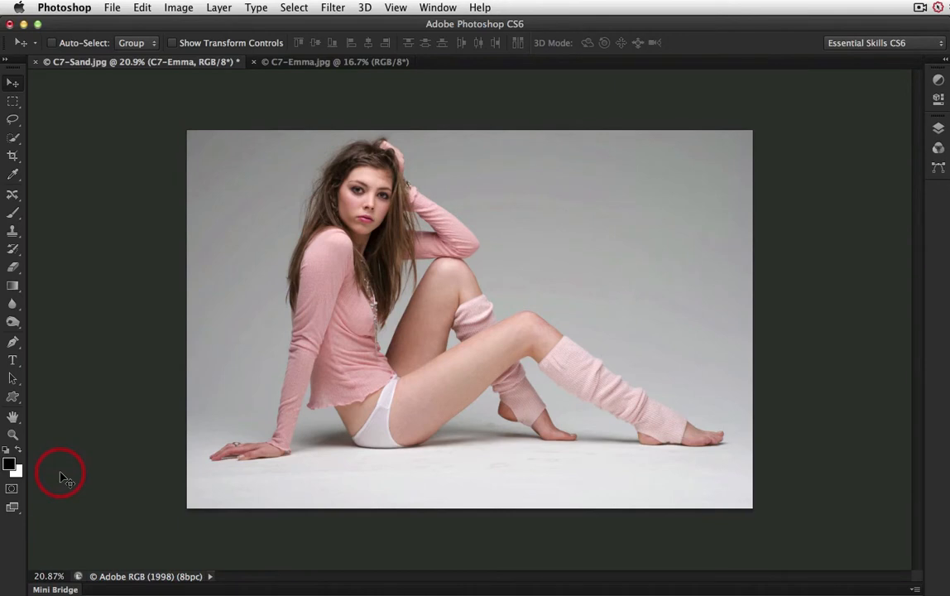
key("super+0")
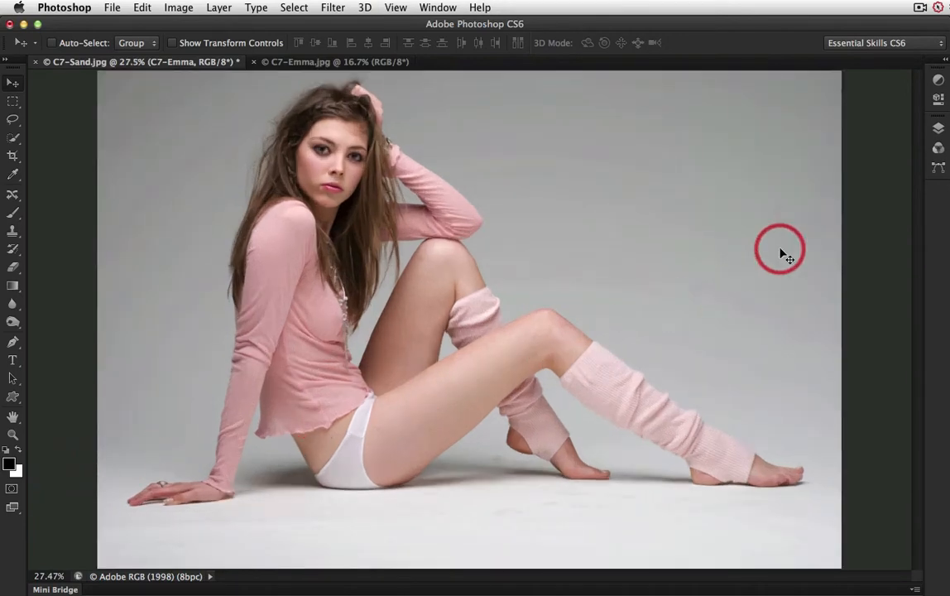
left_click(937, 128)
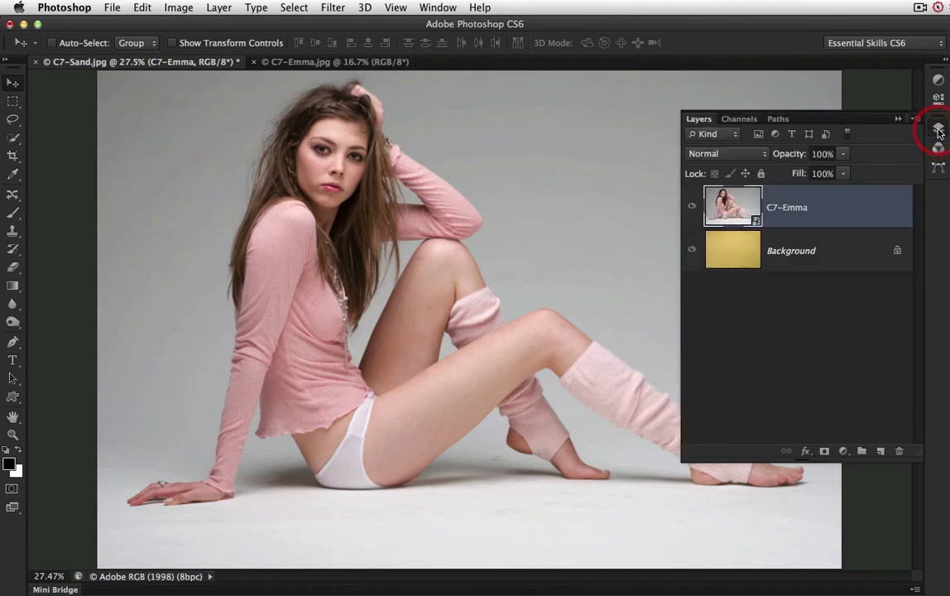
left_click(748, 206)
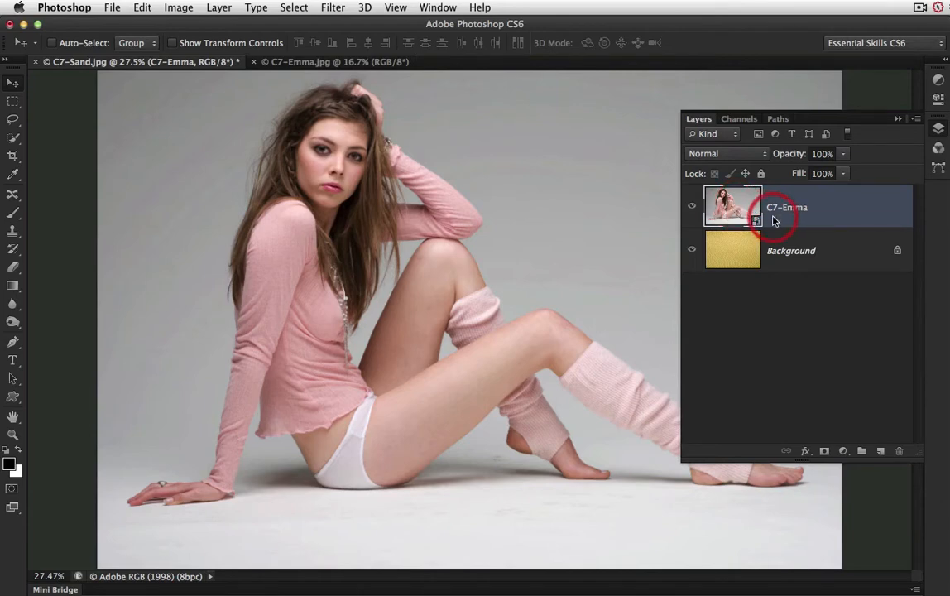
right_click(773, 219)
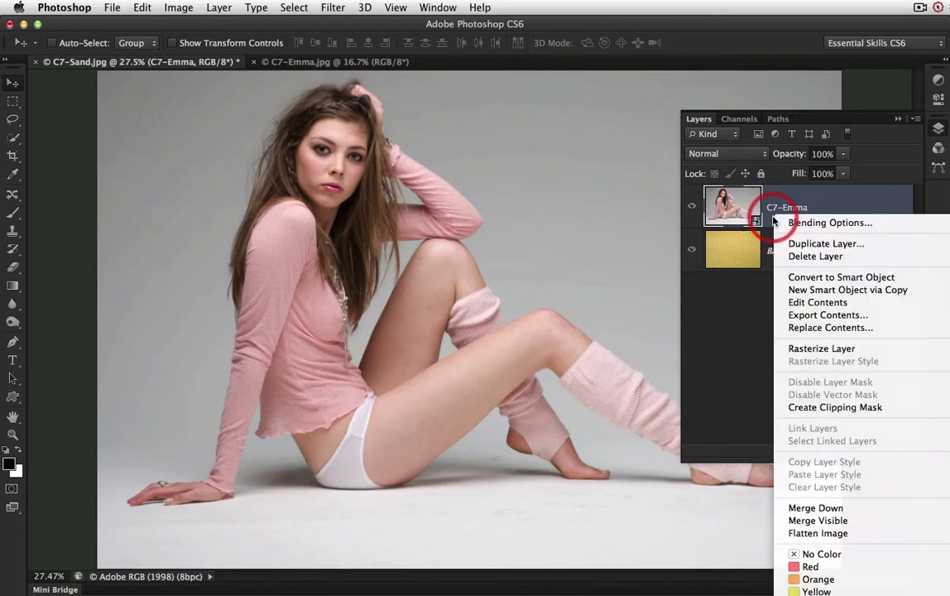
left_click(812, 349)
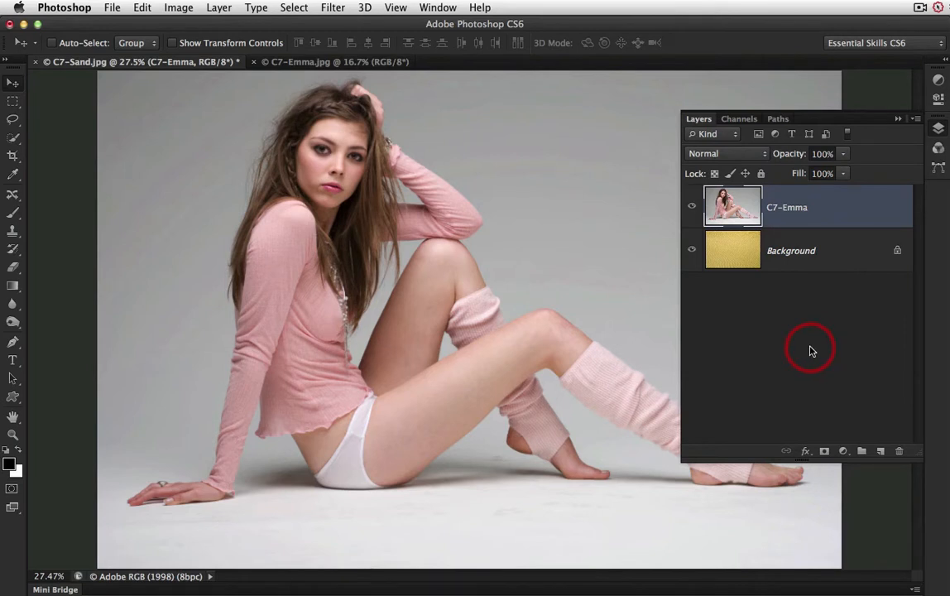
Step: Load the saved "girl" path as a new anti-aliased selection with a 1-pixel feather radius
left_click(779, 120)
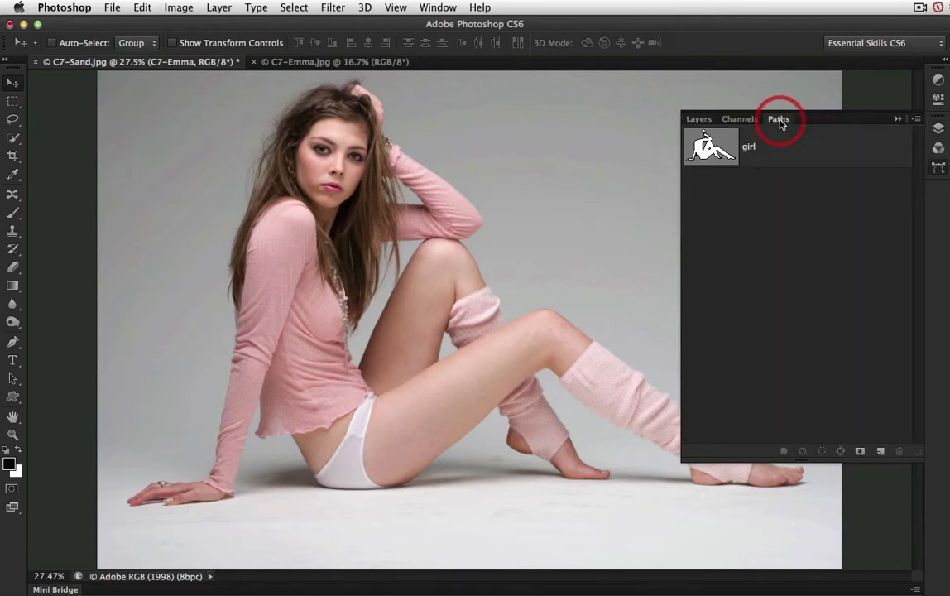
right_click(754, 162)
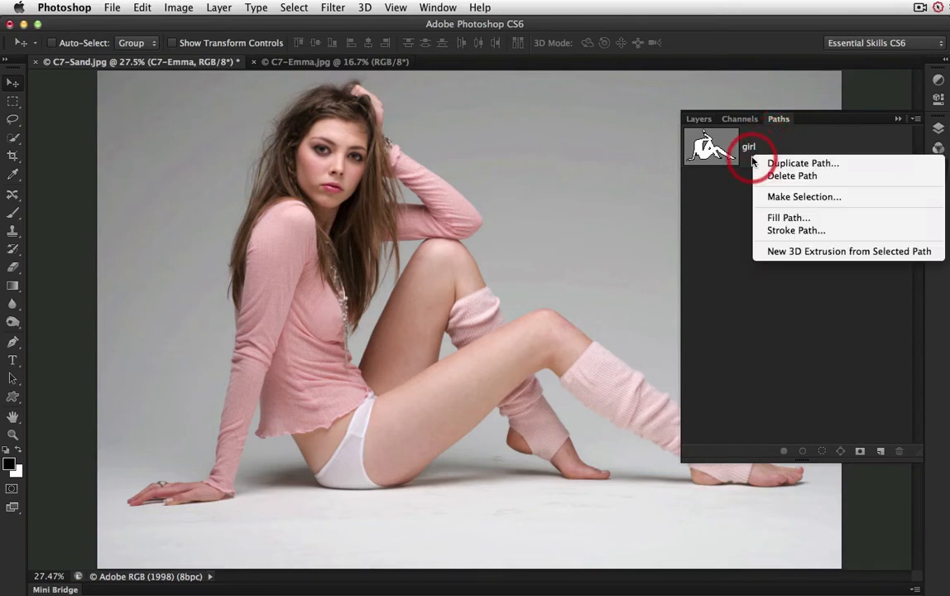
left_click(783, 196)
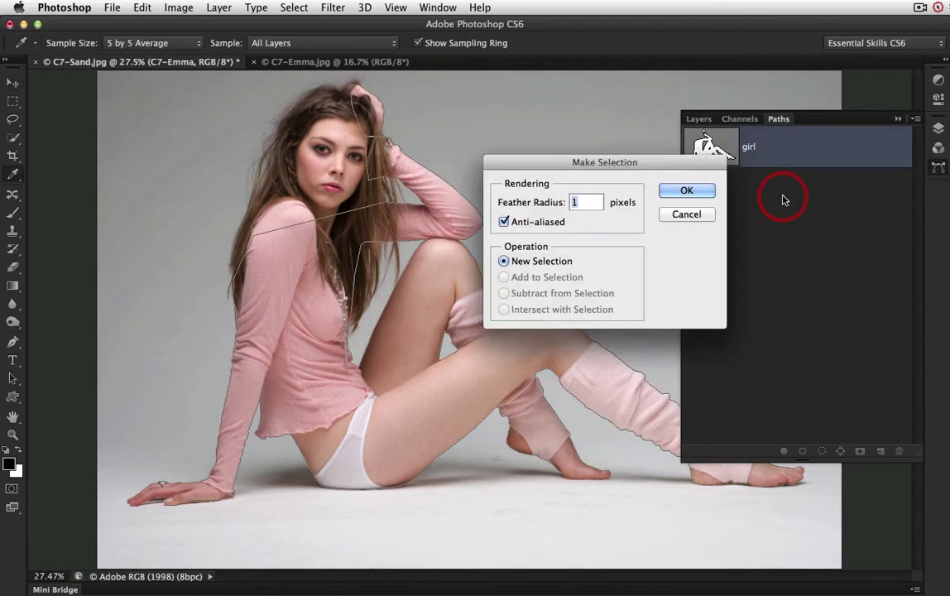
left_click(686, 192)
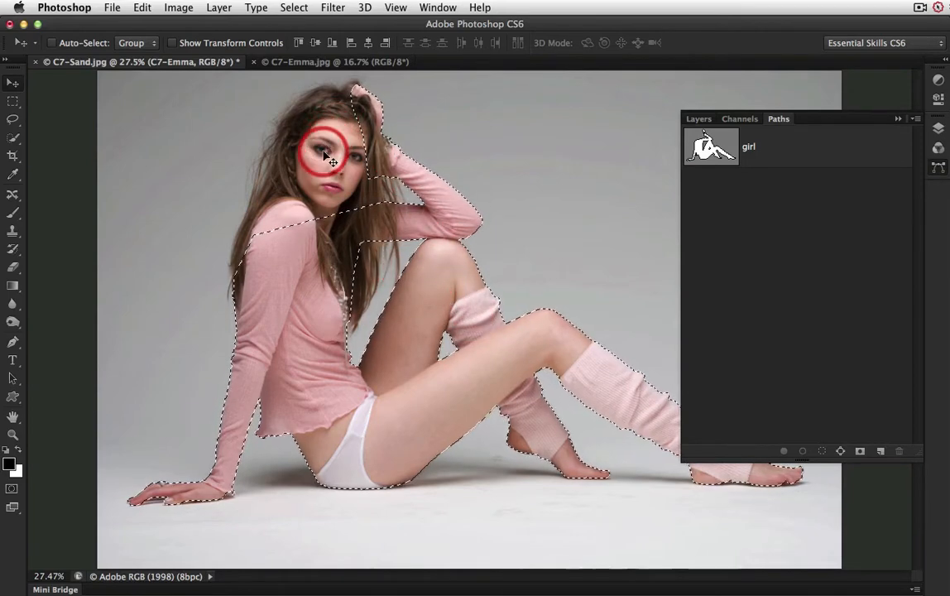
Step: Add the model's face and hair to the selection on the C7-Emma layer using the Quick Selection tool at brush size 150
left_click(12, 141)
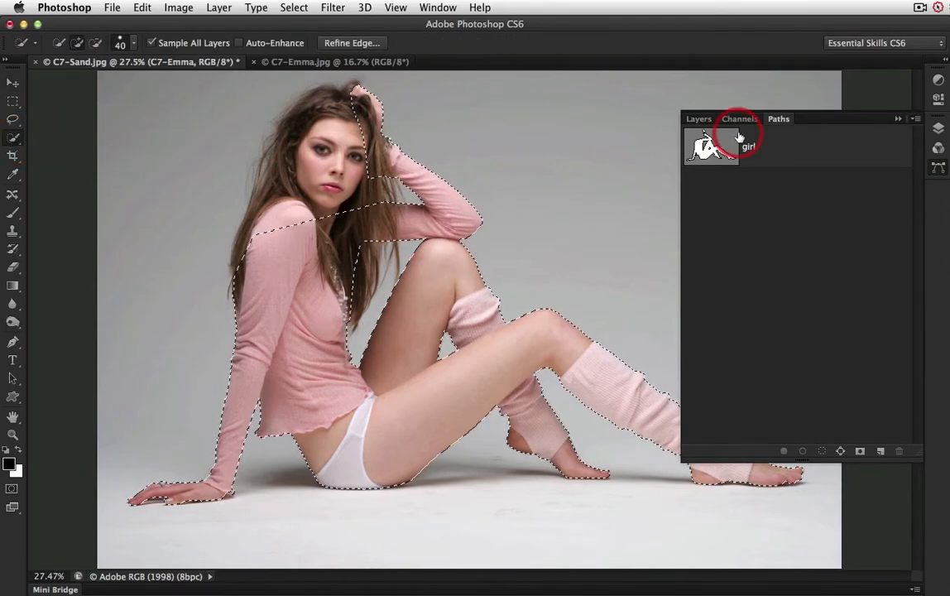
left_click(701, 122)
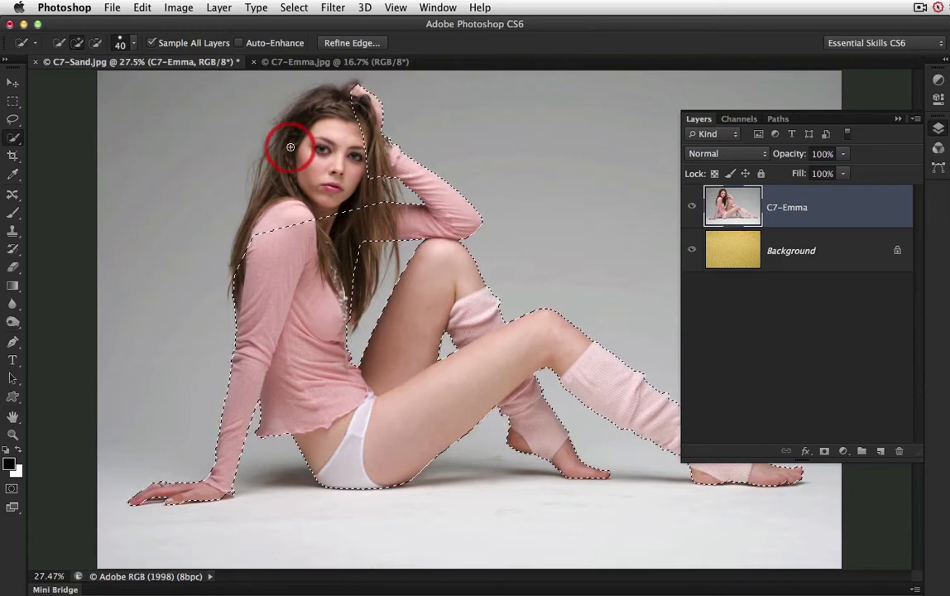
key("bracketright")
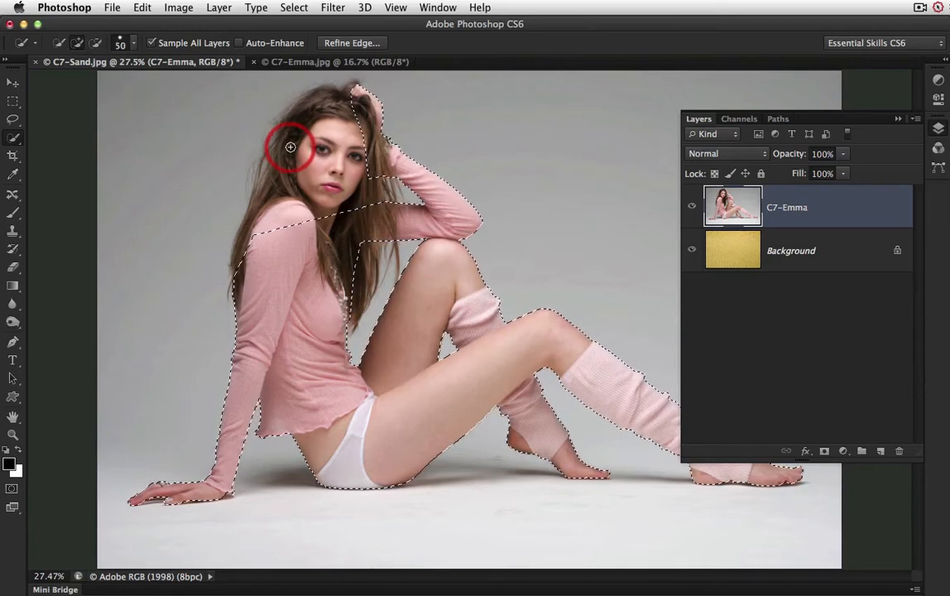
key("bracketright")
key("bracketright")
key("bracketright")
key("bracketright")
key("bracketright")
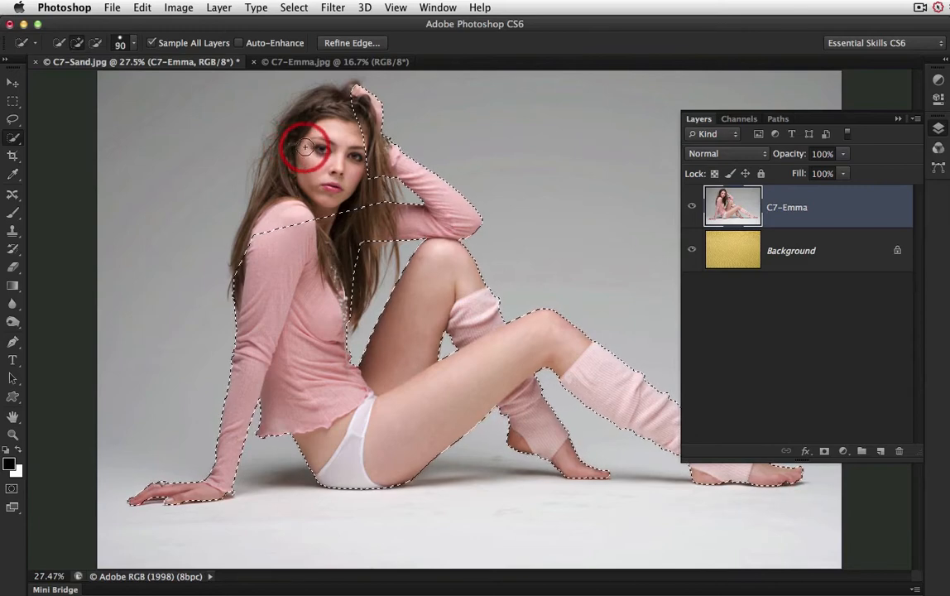
key("bracketright")
key("bracketright")
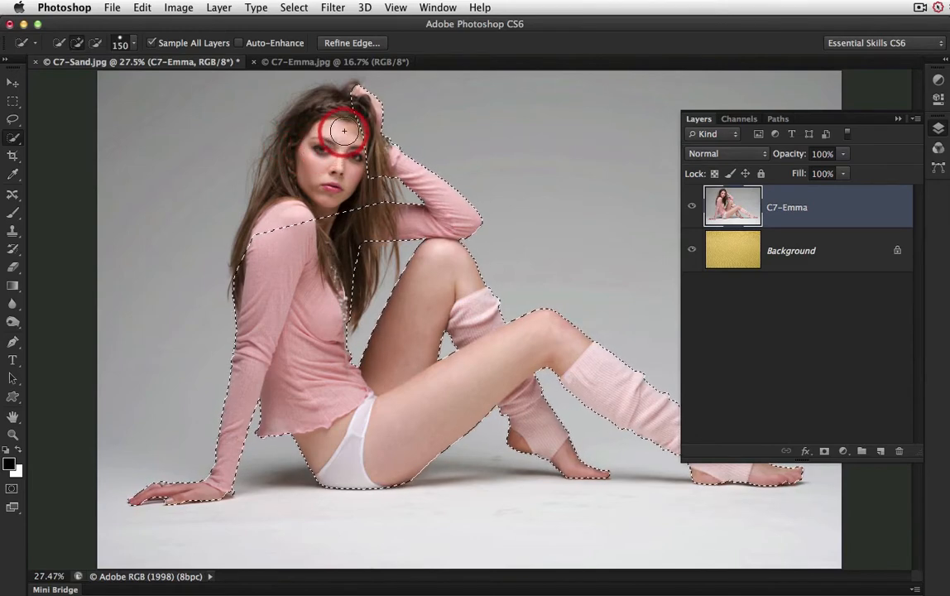
mouse_move(345, 114)
left_mouse_down()
mouse_move(318, 106)
mouse_move(295, 148)
left_mouse_up()
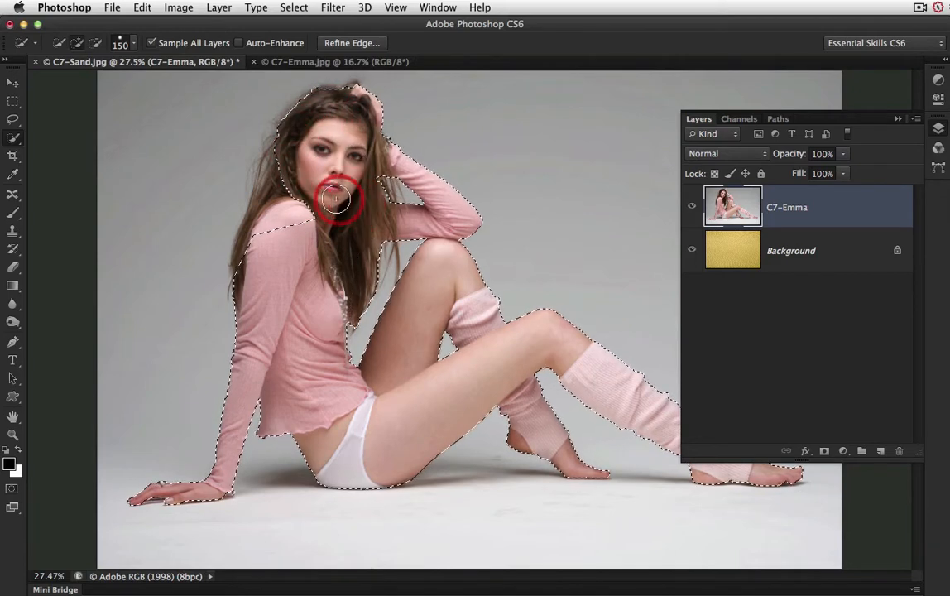
left_click_drag(336, 199, 279, 207)
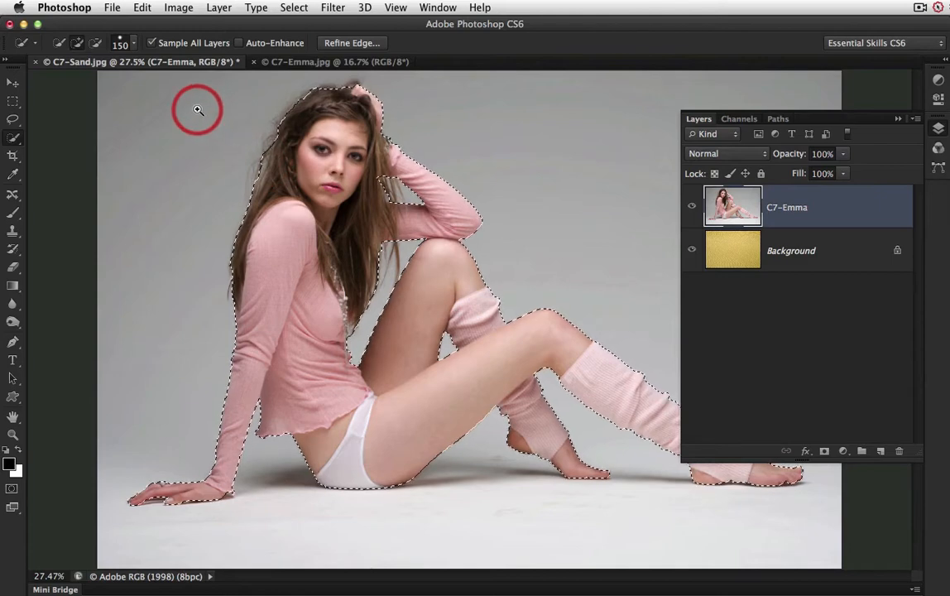
Step: Subtract the wispy outer hair between the head and the near shoulder from the selection using brush size 80
left_click_drag(197, 110, 379, 222)
left_click_drag(426, 252, 439, 269)
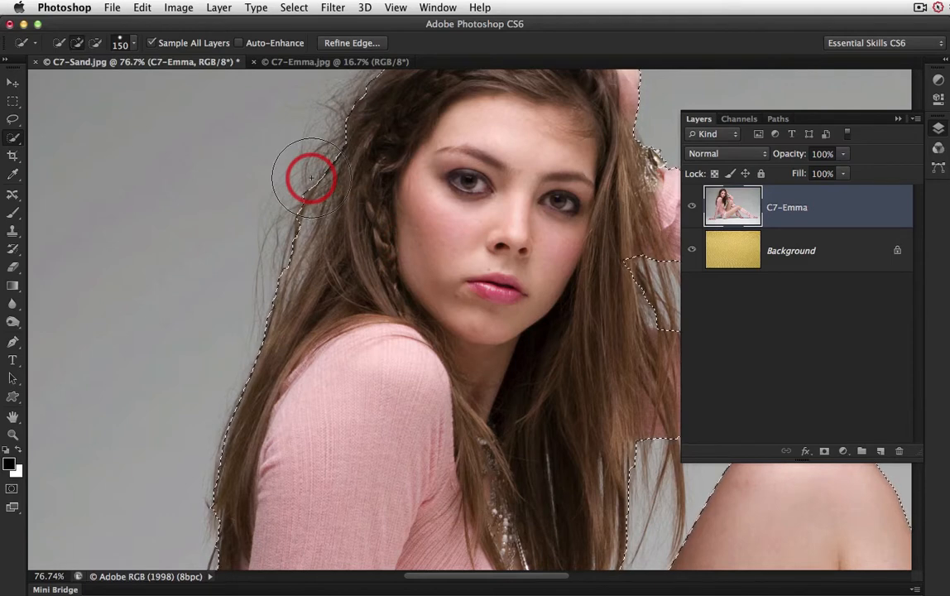
key("bracketleft")
key("bracketleft")
key("bracketleft")
key("bracketleft")
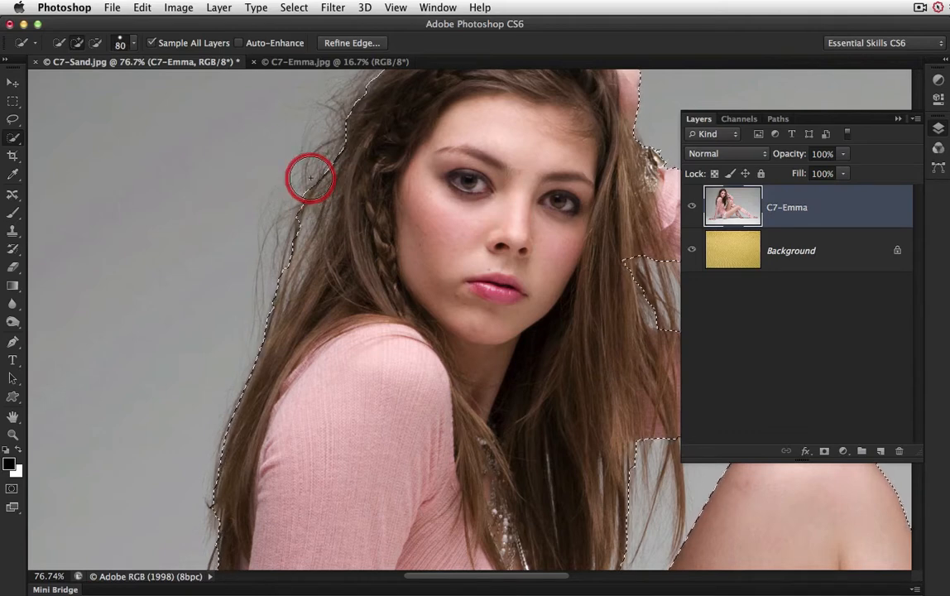
key("alt")
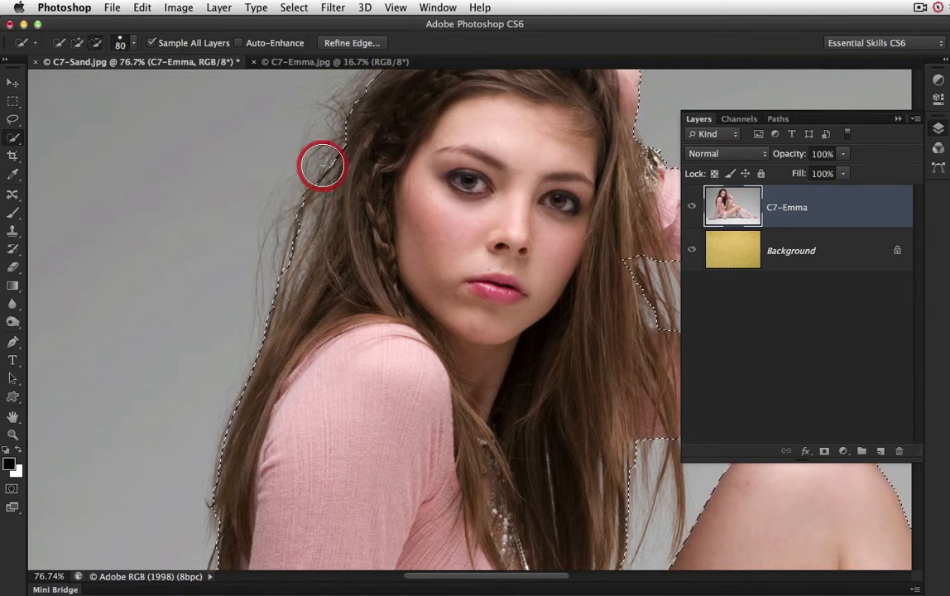
mouse_move(292, 264)
left_mouse_down()
mouse_move(256, 313)
mouse_move(332, 188)
left_mouse_up()
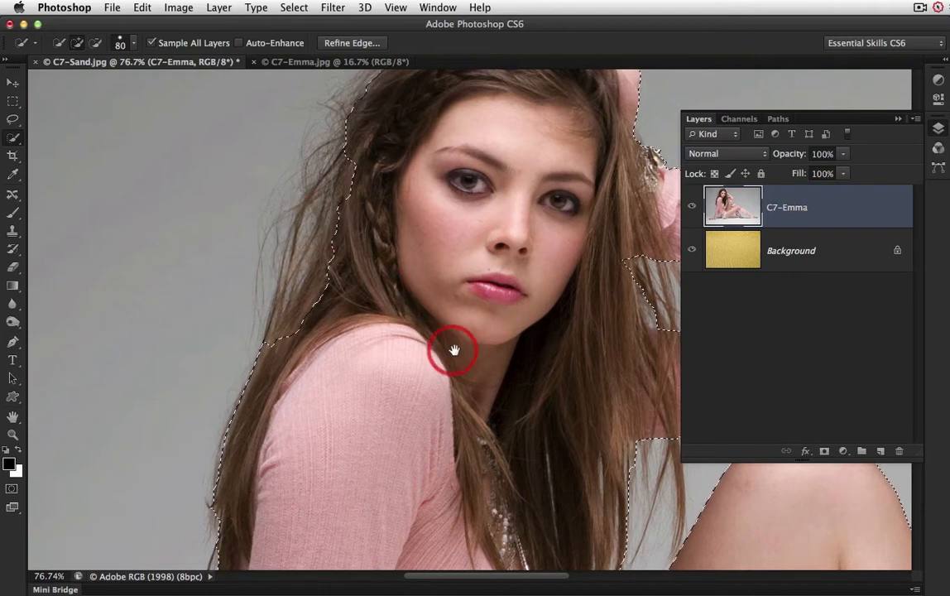
Step: Subtract the background gap and loose strands between the hair and the bent arm from the selection using brush size 50
mouse_move(566, 375)
left_mouse_down()
mouse_move(431, 383)
mouse_move(433, 435)
mouse_move(426, 396)
mouse_move(320, 245)
left_mouse_up()
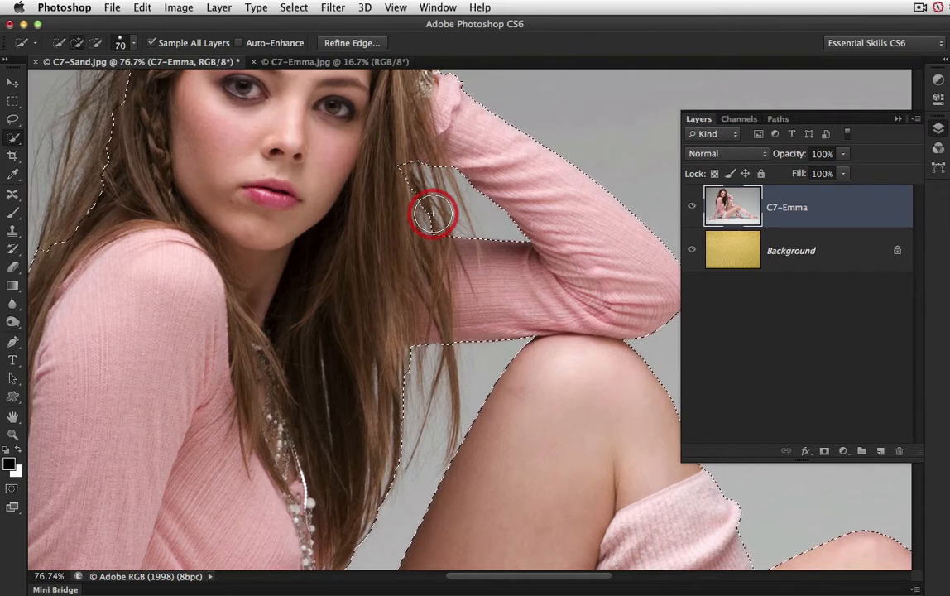
key("bracketleft")
key("bracketleft")
key("alt")
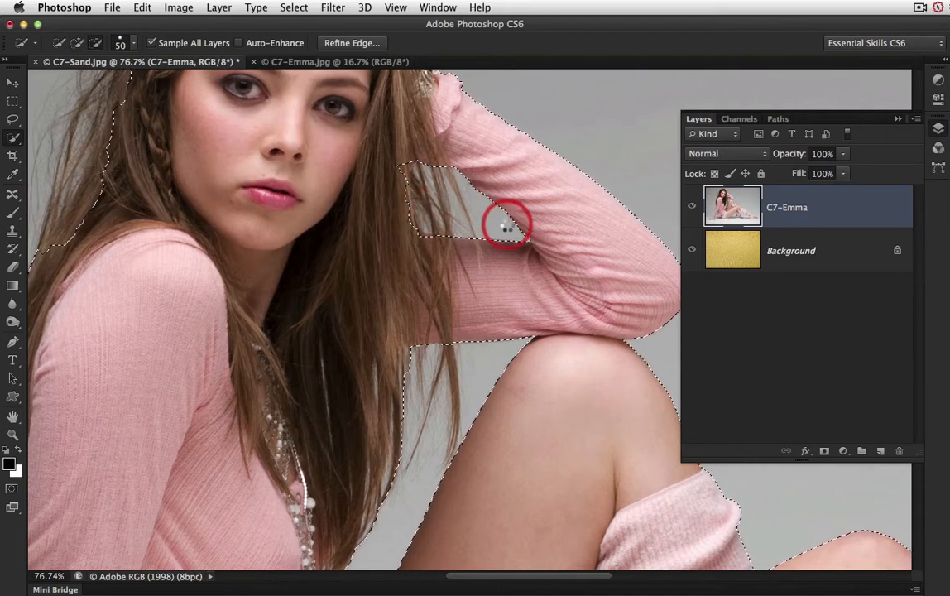
left_click_drag(507, 225, 452, 222)
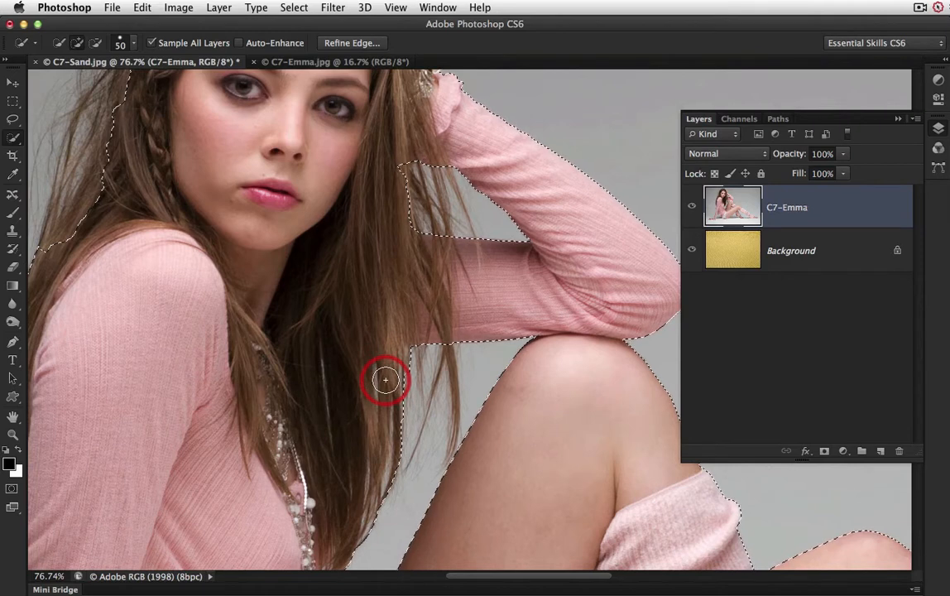
Step: Subtract the loose hair ends below the bent arm from the selection, down to the necklace edge
left_click_drag(385, 380, 402, 378)
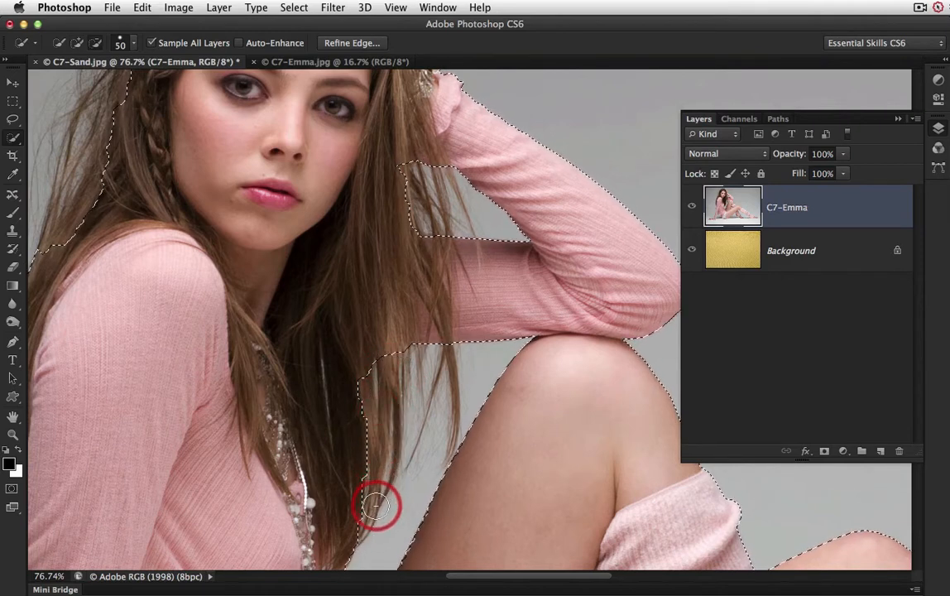
scroll(393, 478, "down", 5)
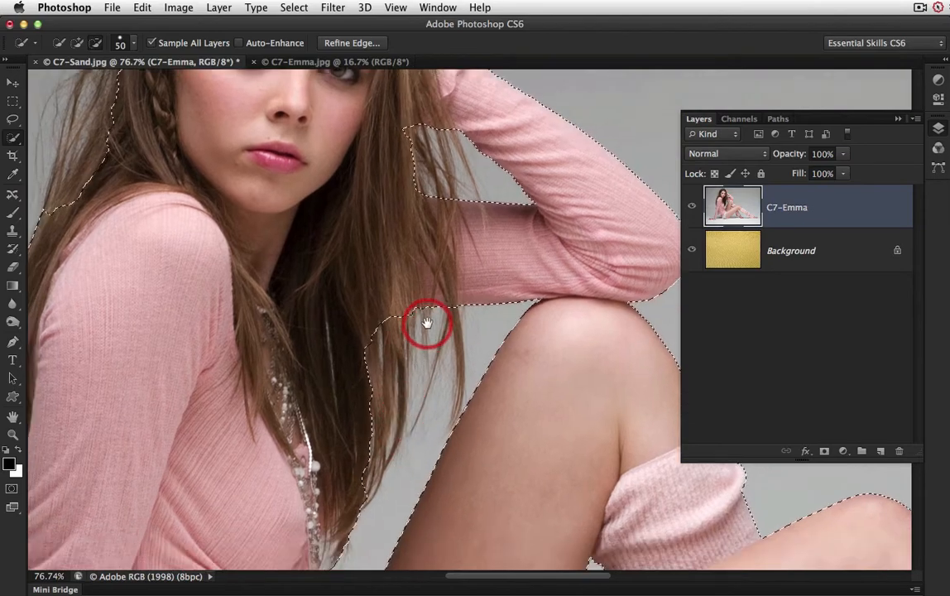
mouse_move(373, 414)
left_mouse_down()
mouse_move(367, 403)
mouse_move(361, 424)
left_mouse_up()
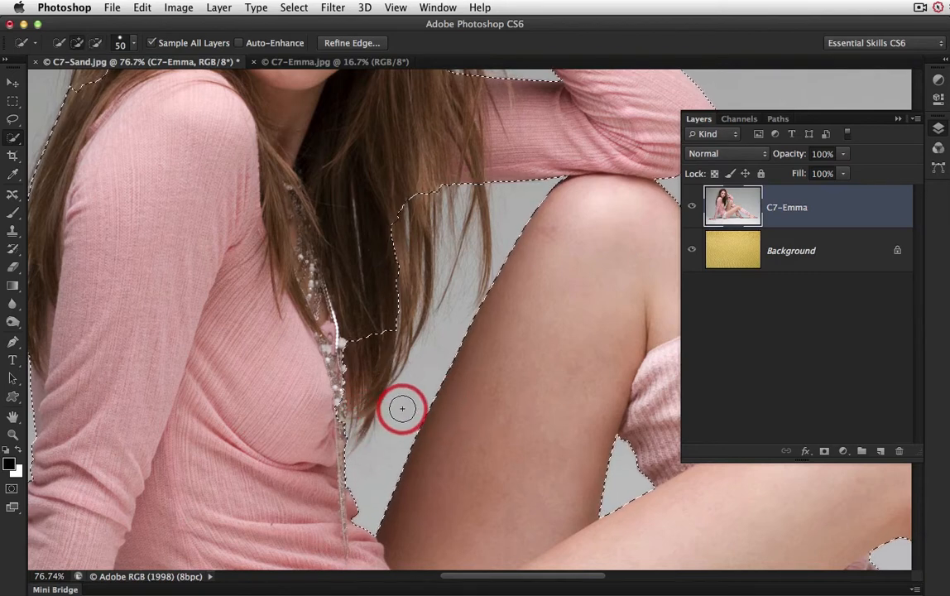
left_click_drag(345, 412, 334, 397)
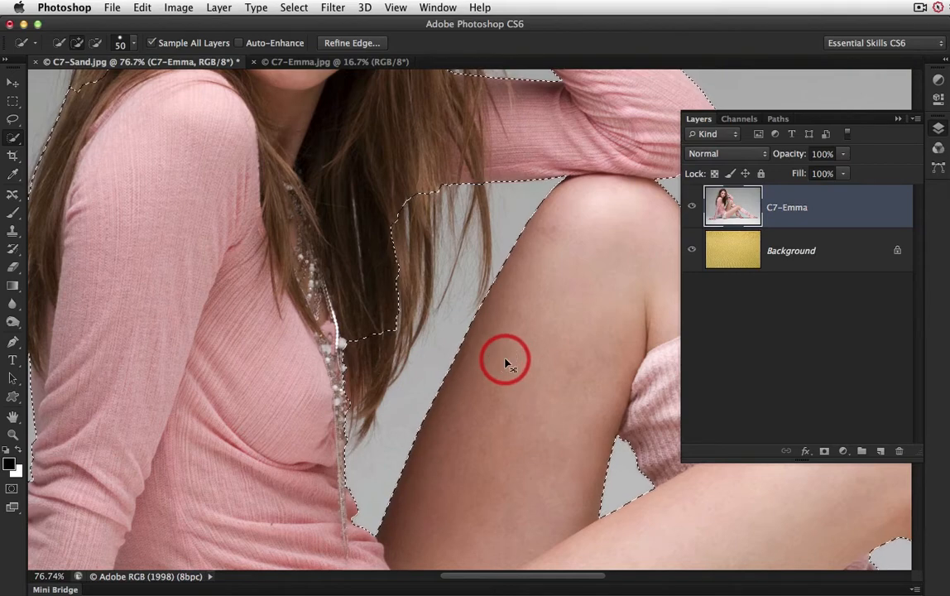
Step: Open Refine Edge with the On Layers view and brush along the outer hair from crown to near shoulder at size 99
key("super+0")
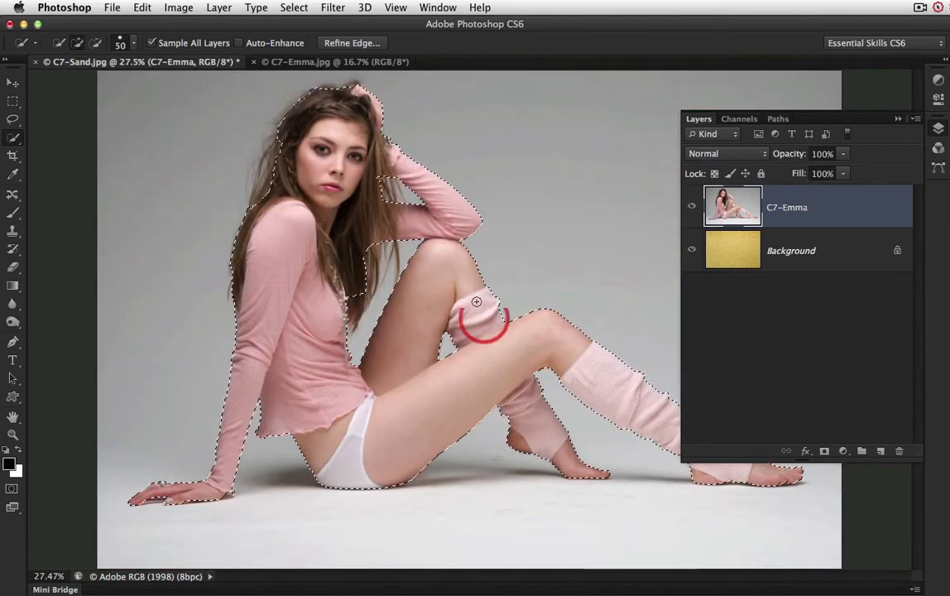
left_click(351, 43)
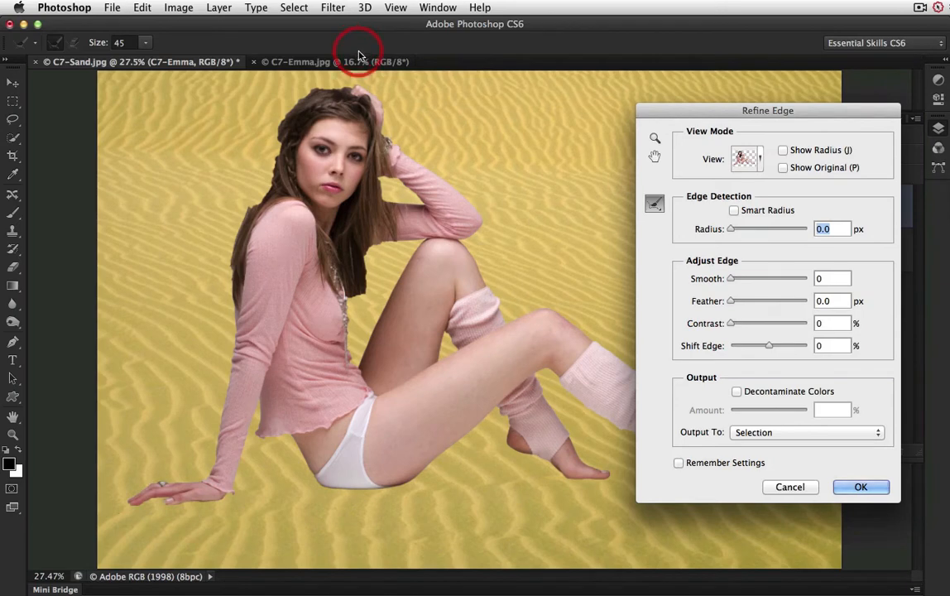
left_click(749, 159)
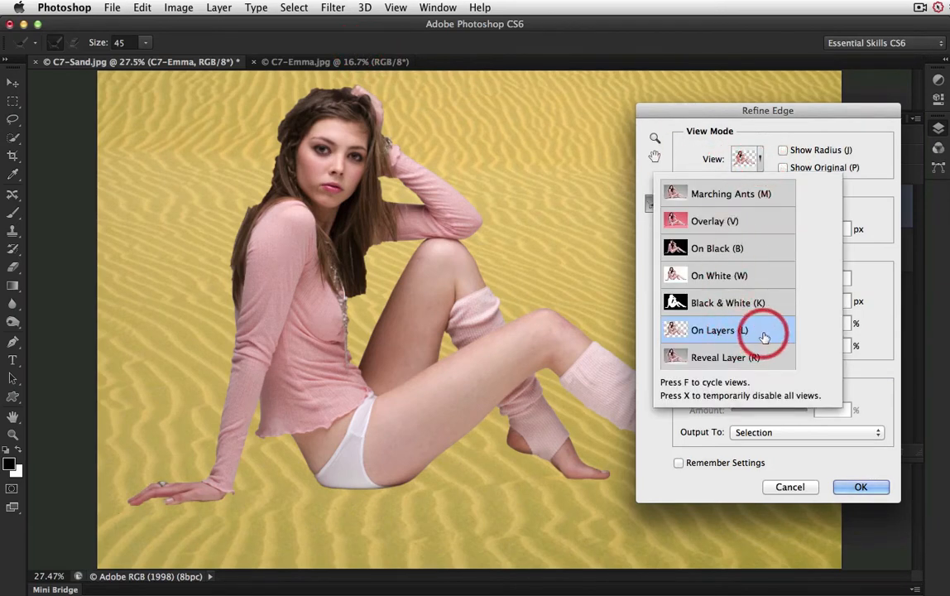
left_click(806, 120)
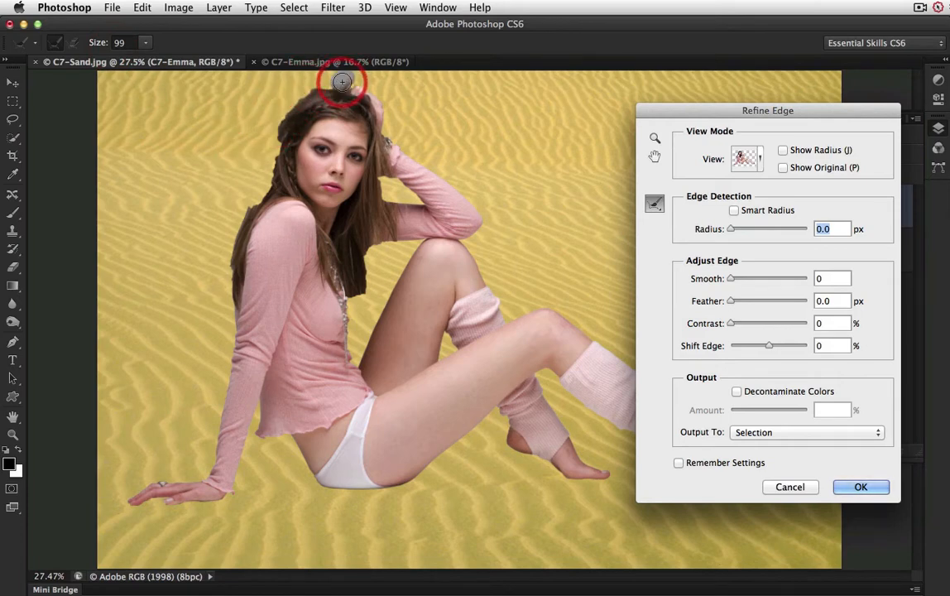
mouse_move(335, 80)
left_mouse_down()
mouse_move(288, 85)
mouse_move(280, 96)
mouse_move(266, 157)
mouse_move(255, 152)
mouse_move(265, 167)
mouse_move(251, 185)
mouse_move(261, 182)
mouse_move(229, 225)
mouse_move(225, 292)
left_mouse_up()
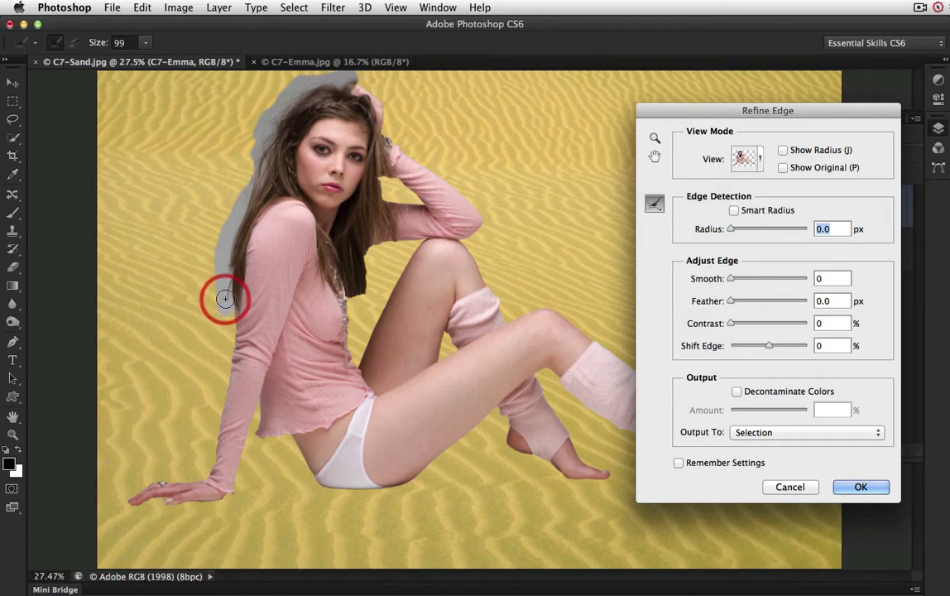
mouse_move(225, 298)
left_mouse_down()
mouse_move(233, 218)
mouse_move(261, 138)
mouse_move(331, 71)
mouse_move(357, 77)
left_mouse_up()
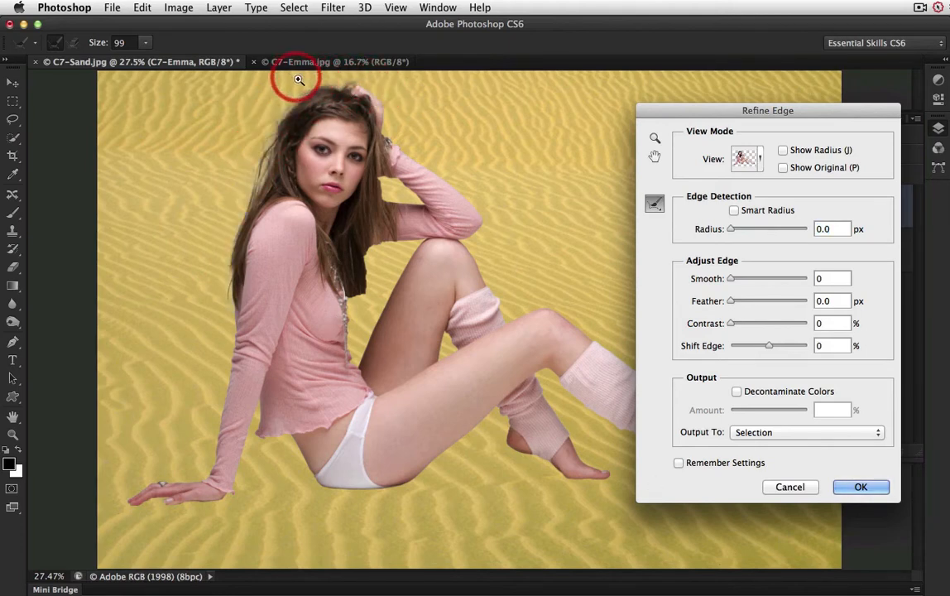
Step: Refine the hair edge in the gap between the face-side hair and the raised bent arm using brush size 45
mouse_move(298, 79)
left_mouse_down()
mouse_move(484, 198)
mouse_move(396, 108)
mouse_move(307, 114)
mouse_move(334, 98)
mouse_move(348, 96)
mouse_move(311, 124)
mouse_move(357, 105)
mouse_move(389, 132)
mouse_move(367, 91)
mouse_move(329, 83)
mouse_move(308, 95)
mouse_move(285, 139)
left_mouse_up()
key("bracketleft")
key("bracketleft")
key("bracketleft")
key("bracketleft")
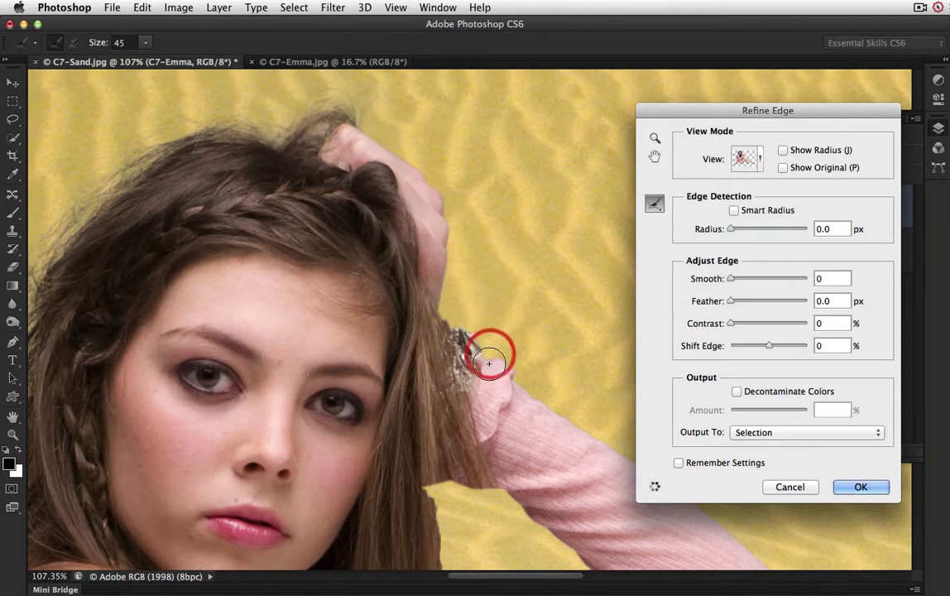
left_click_drag(487, 414, 403, 220)
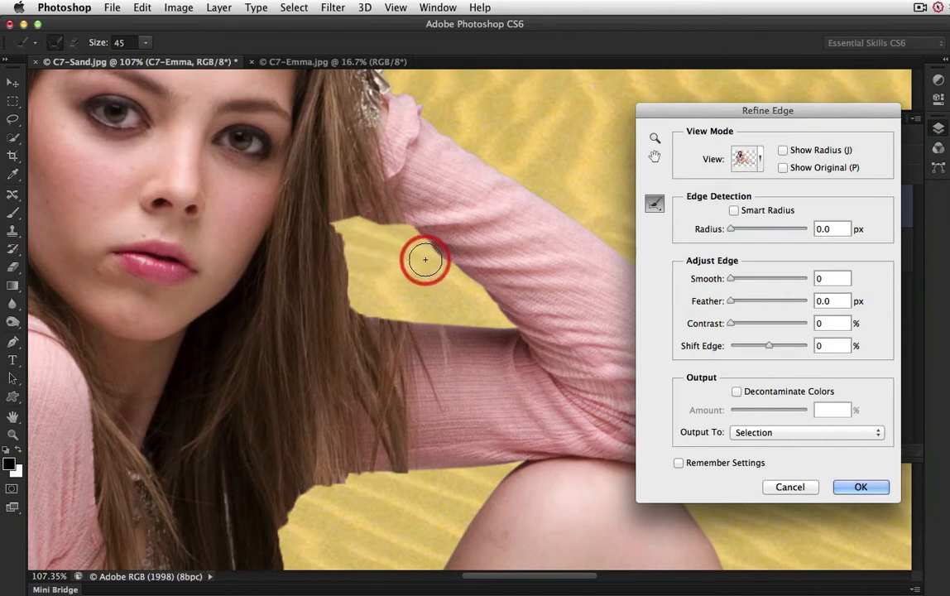
mouse_move(383, 238)
left_mouse_down()
mouse_move(452, 308)
mouse_move(359, 299)
mouse_move(382, 300)
mouse_move(352, 267)
mouse_move(333, 265)
mouse_move(345, 230)
mouse_move(359, 227)
mouse_move(405, 278)
mouse_move(404, 288)
mouse_move(351, 260)
mouse_move(356, 229)
left_mouse_up()
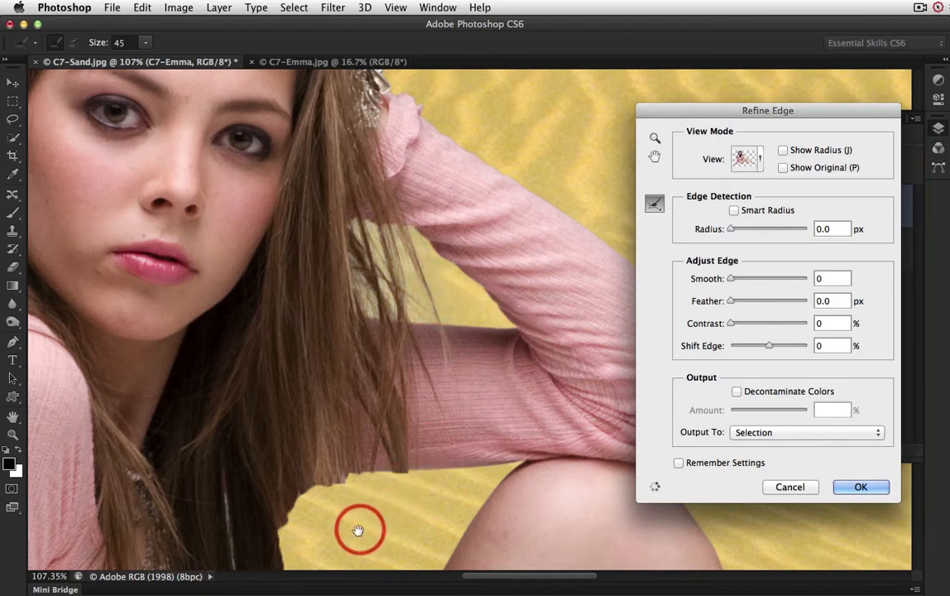
Step: Recover the loose strands and hair ends below the bent arm, down to the necklace, with the Refine Radius brush
mouse_move(356, 538)
left_mouse_down()
mouse_move(375, 269)
mouse_move(415, 197)
left_mouse_up()
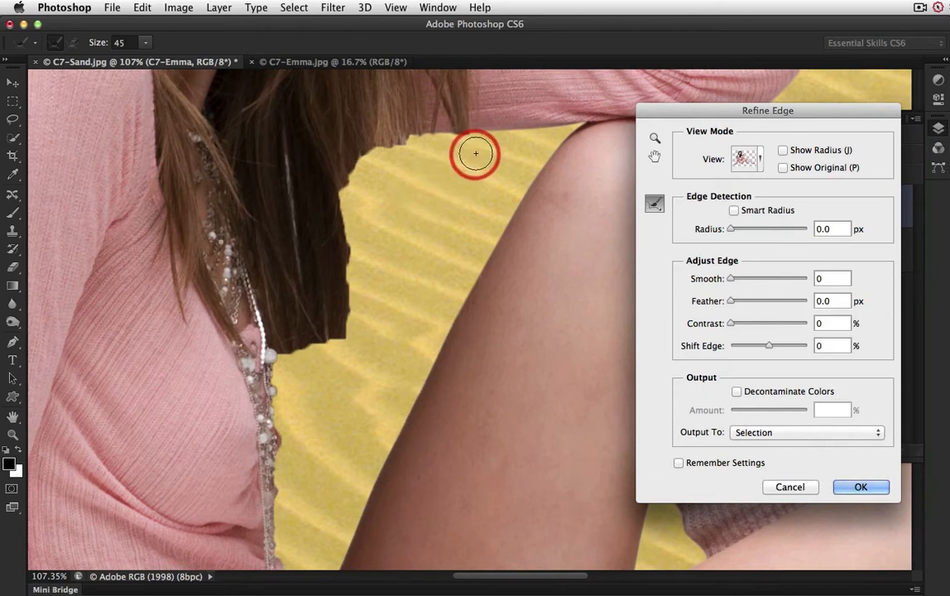
mouse_move(475, 153)
left_mouse_down()
mouse_move(406, 152)
mouse_move(361, 197)
mouse_move(350, 231)
mouse_move(366, 262)
left_mouse_up()
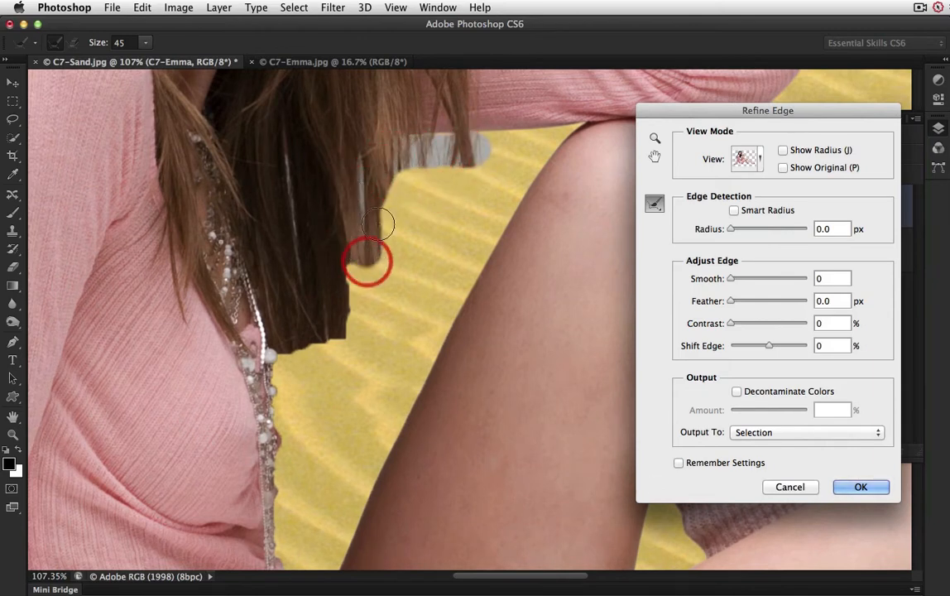
mouse_move(378, 224)
left_mouse_down()
mouse_move(405, 192)
mouse_move(419, 205)
mouse_move(468, 199)
mouse_move(440, 272)
mouse_move(471, 235)
mouse_move(459, 275)
mouse_move(467, 261)
mouse_move(433, 326)
mouse_move(456, 213)
mouse_move(443, 212)
mouse_move(411, 245)
mouse_move(403, 239)
mouse_move(376, 282)
mouse_move(370, 305)
mouse_move(420, 264)
mouse_move(373, 365)
mouse_move(383, 282)
mouse_move(367, 263)
mouse_move(335, 357)
mouse_move(310, 383)
left_mouse_up()
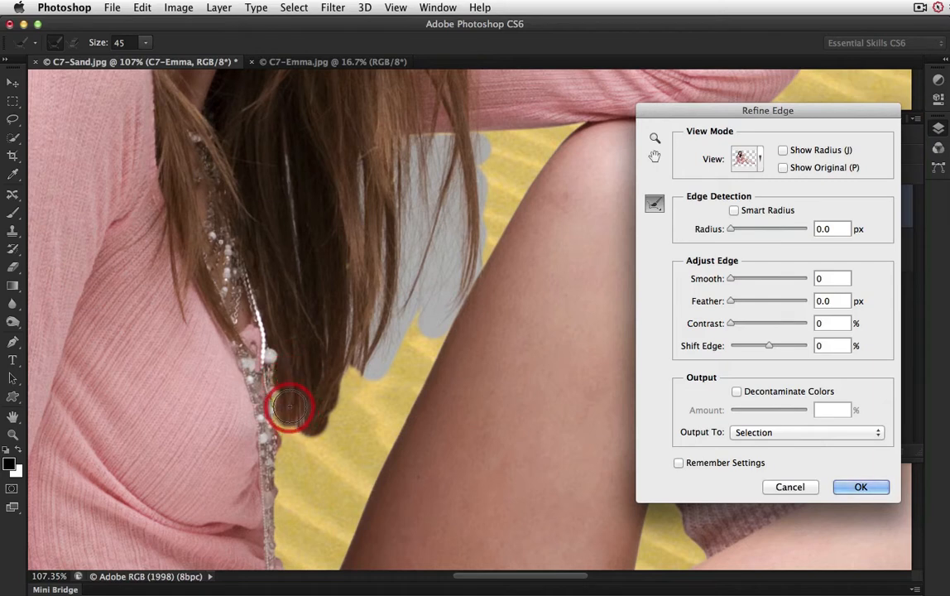
left_click_drag(292, 427, 291, 403)
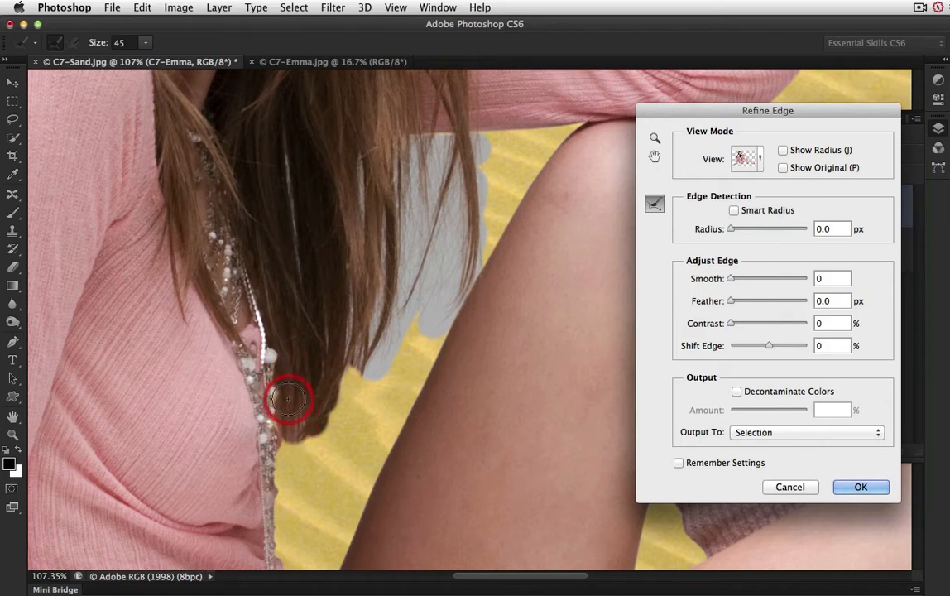
mouse_move(295, 446)
left_mouse_down()
mouse_move(287, 524)
mouse_move(384, 322)
mouse_move(402, 179)
mouse_move(552, 193)
left_mouse_up()
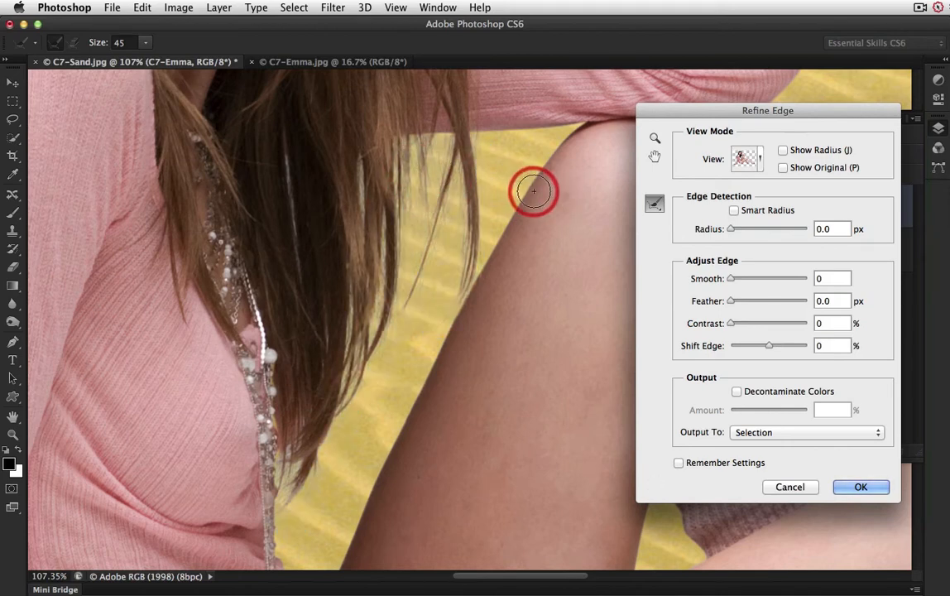
Step: Set Shift Edge to +22% and enable Decontaminate Colors with an amount of 80%
key("super+0")
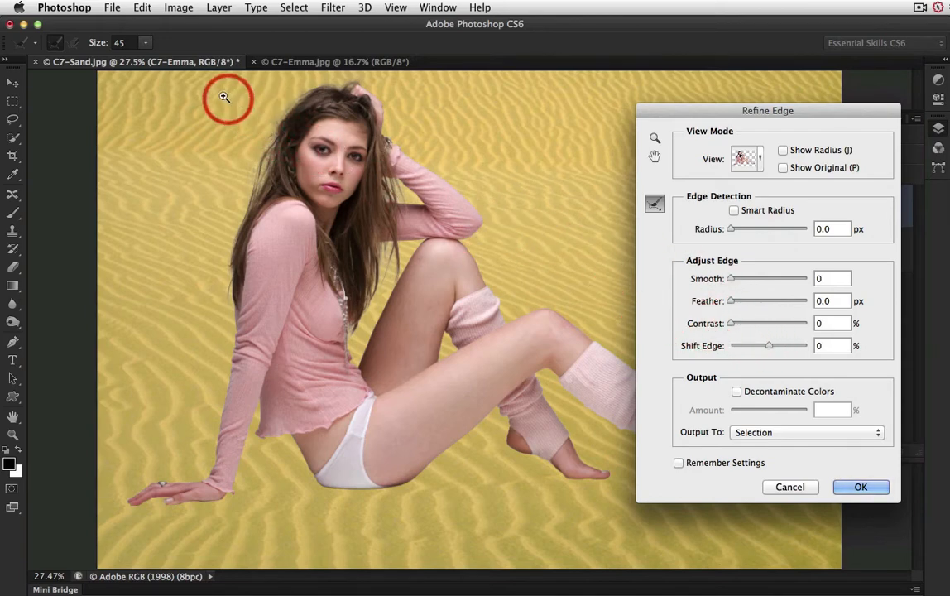
left_click_drag(142, 85, 408, 262)
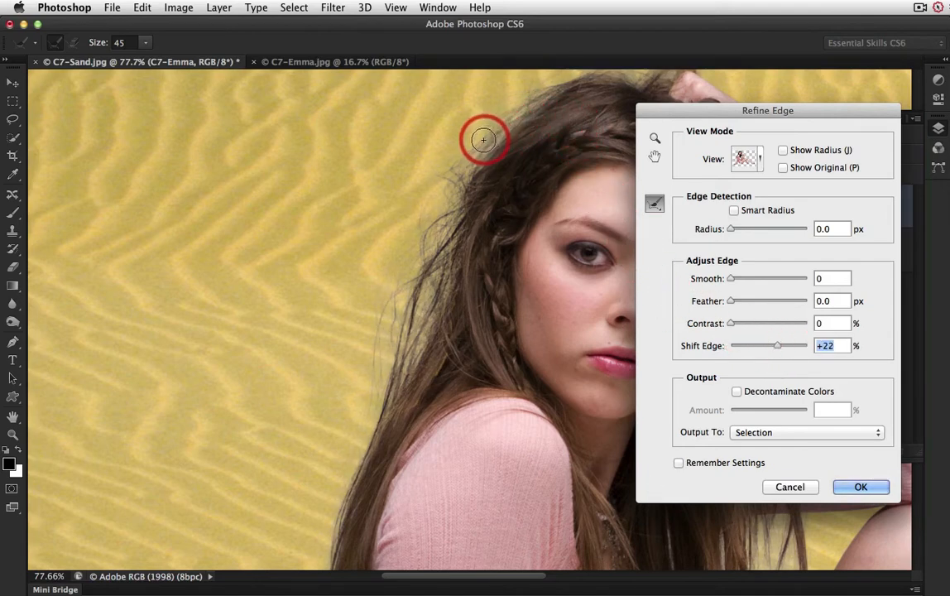
mouse_move(483, 139)
left_mouse_down()
mouse_move(463, 158)
mouse_move(401, 324)
mouse_move(421, 306)
mouse_move(485, 165)
mouse_move(472, 166)
mouse_move(433, 215)
mouse_move(395, 310)
mouse_move(417, 243)
mouse_move(450, 175)
mouse_move(480, 153)
left_mouse_up()
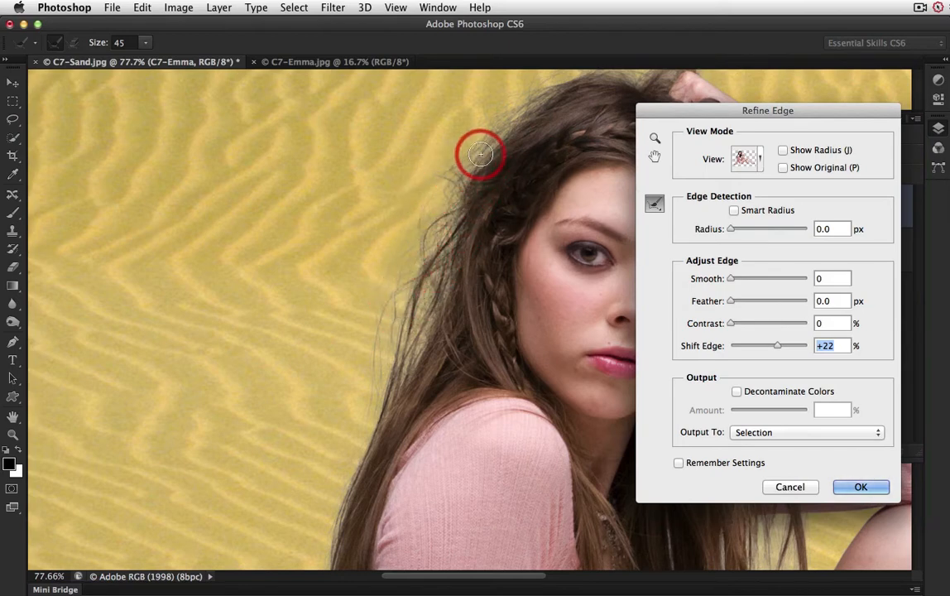
left_click(736, 392)
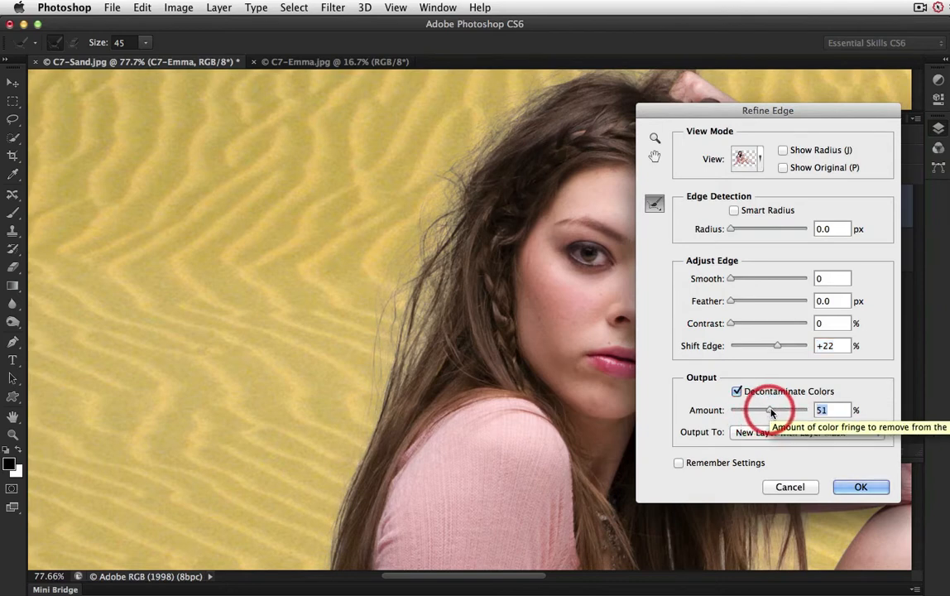
left_click_drag(771, 411, 792, 413)
mouse_move(561, 115)
left_mouse_down()
mouse_move(525, 113)
mouse_move(459, 150)
mouse_move(396, 295)
mouse_move(485, 130)
mouse_move(446, 168)
mouse_move(405, 269)
left_mouse_up()
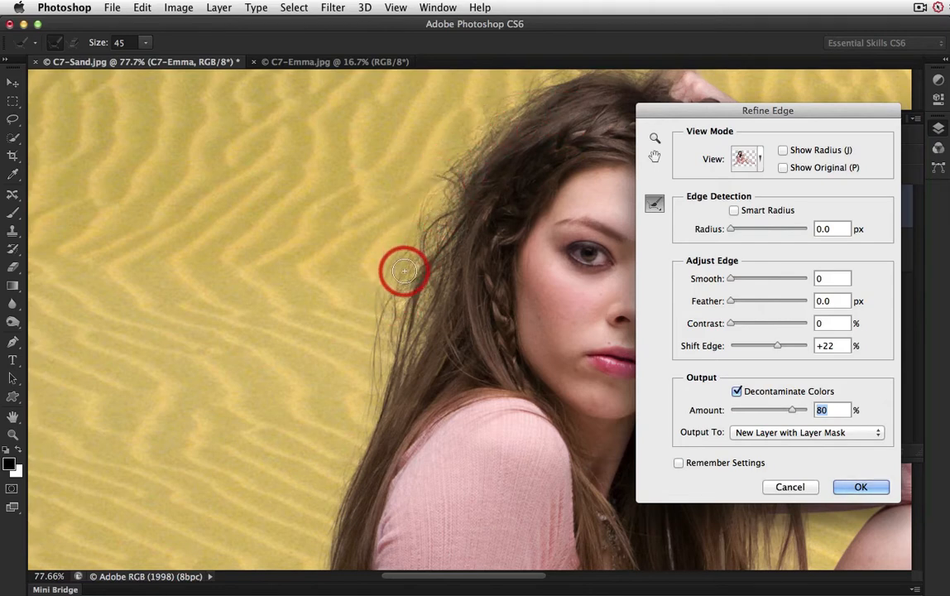
Step: Compare negative Shift Edge settings around the hair and settle on a Shift Edge of +20%
key("space")
left_click_drag(547, 347, 308, 311)
left_click_drag(526, 404, 426, 384)
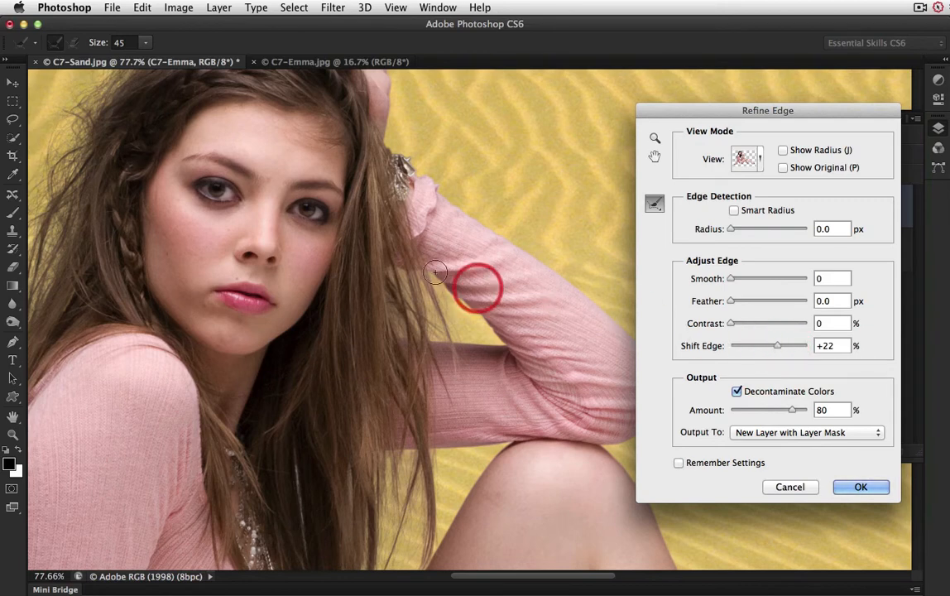
left_click_drag(217, 190, 296, 253)
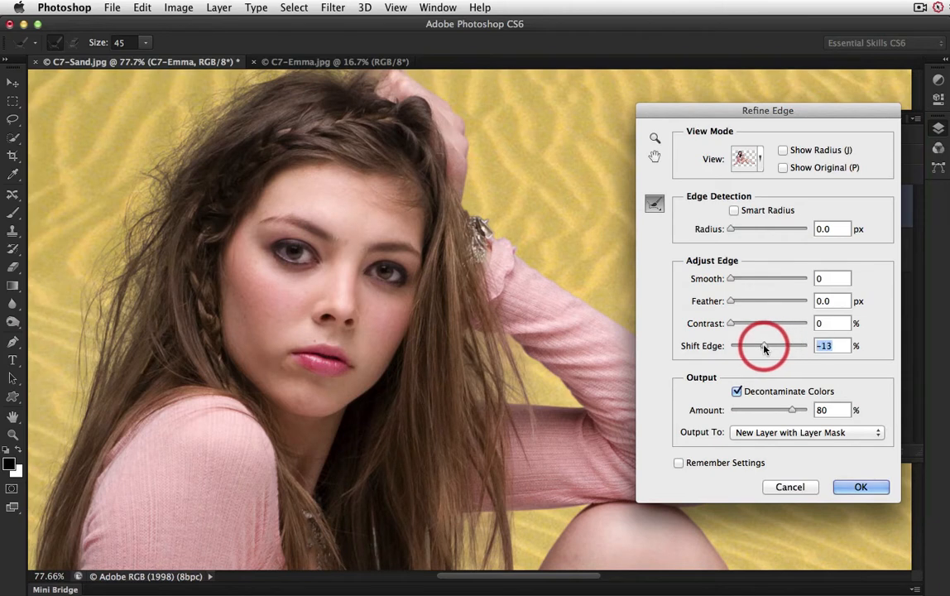
left_click_drag(764, 349, 766, 348)
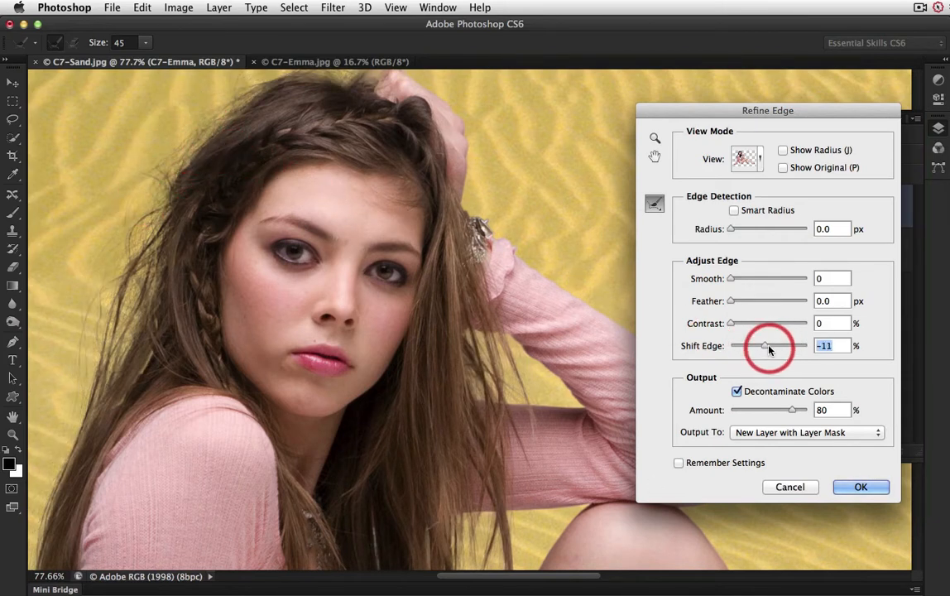
left_click_drag(767, 348, 779, 349)
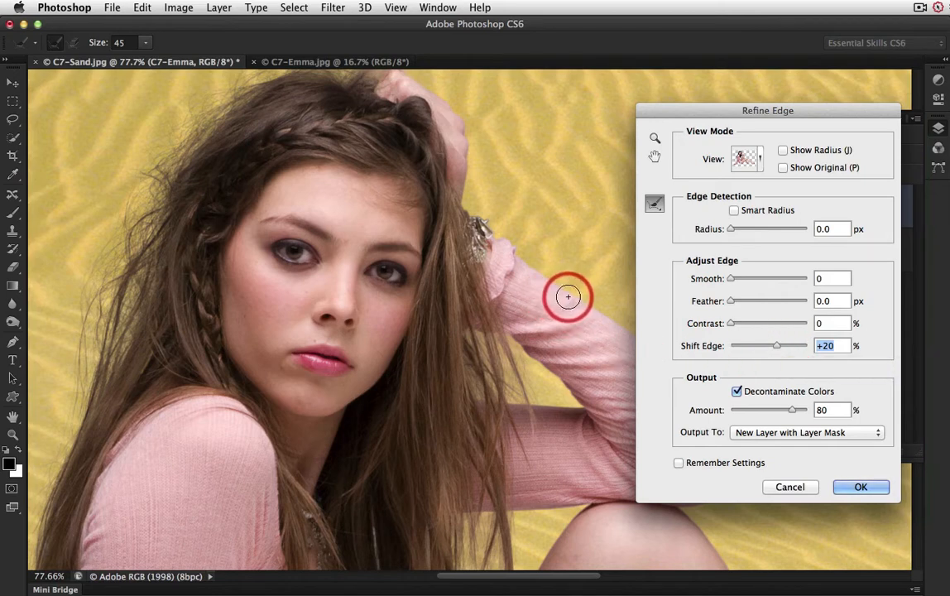
Step: Compare the hair with Decontaminate Colors off, re-enable it, and output the refined selection to a new layer with layer mask
left_click_drag(563, 346, 506, 341)
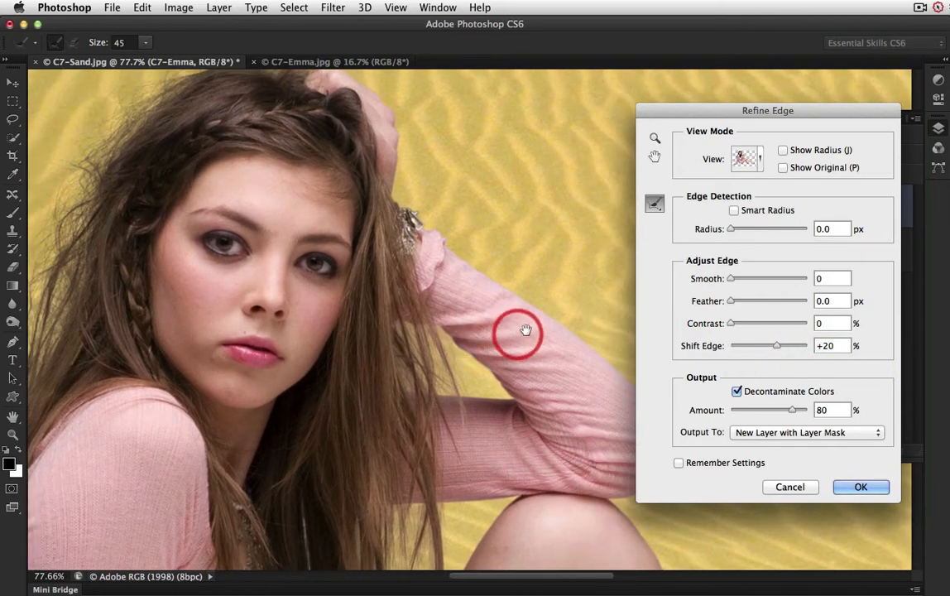
left_click(736, 392)
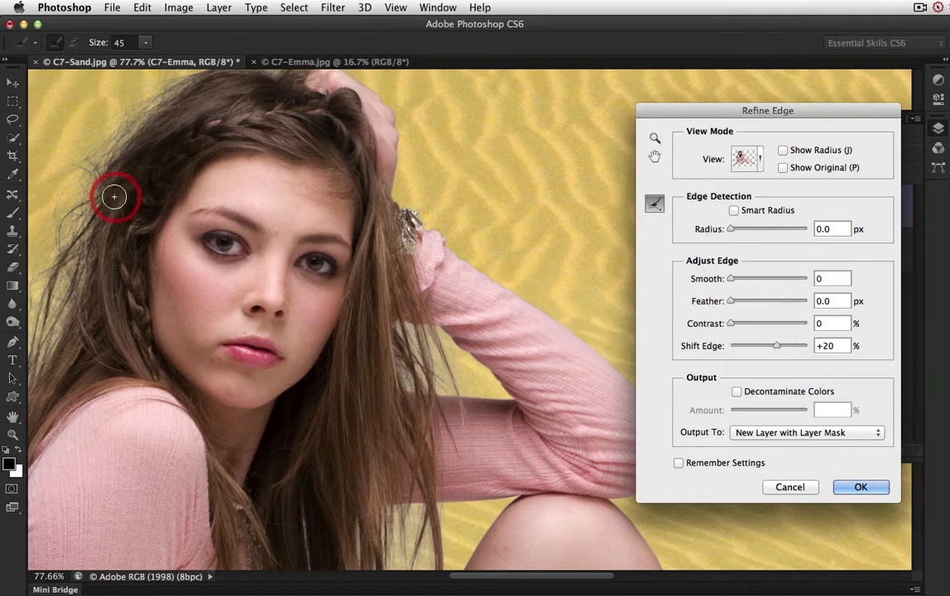
left_click(737, 392)
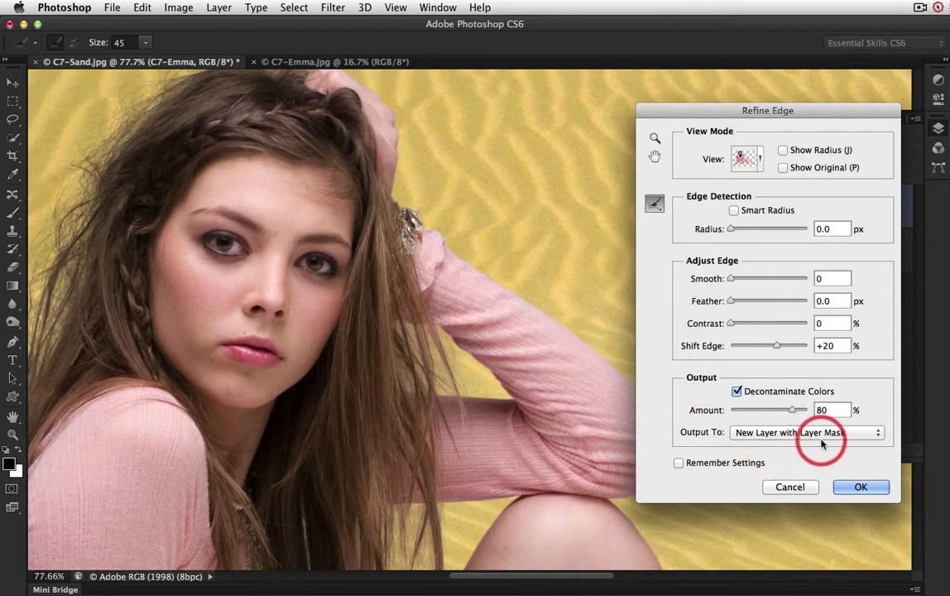
left_click(859, 488)
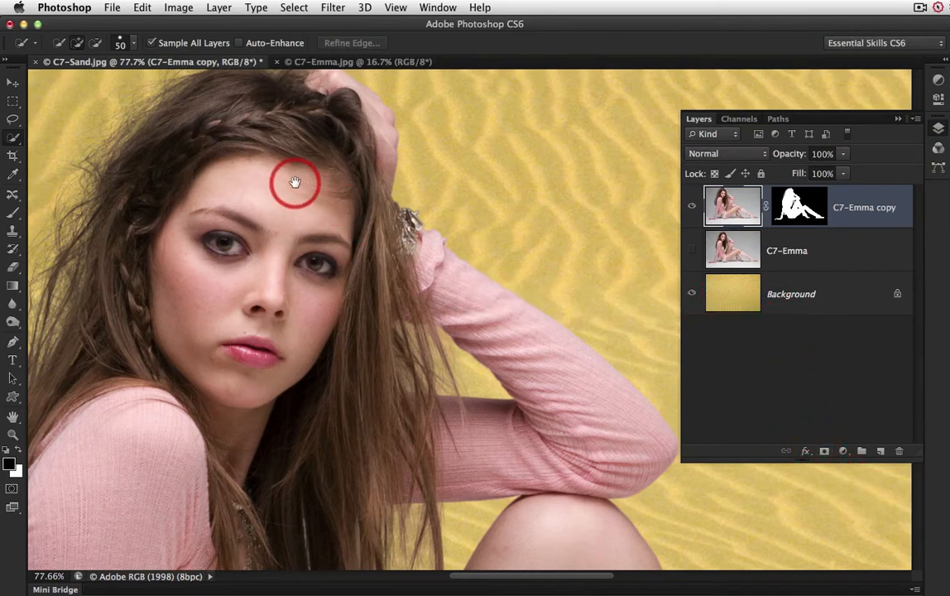
Step: Show the original C7-Emma layer in Multiply blend mode and copy the C7-Emma copy layer's mask onto it
left_click_drag(308, 194, 401, 279)
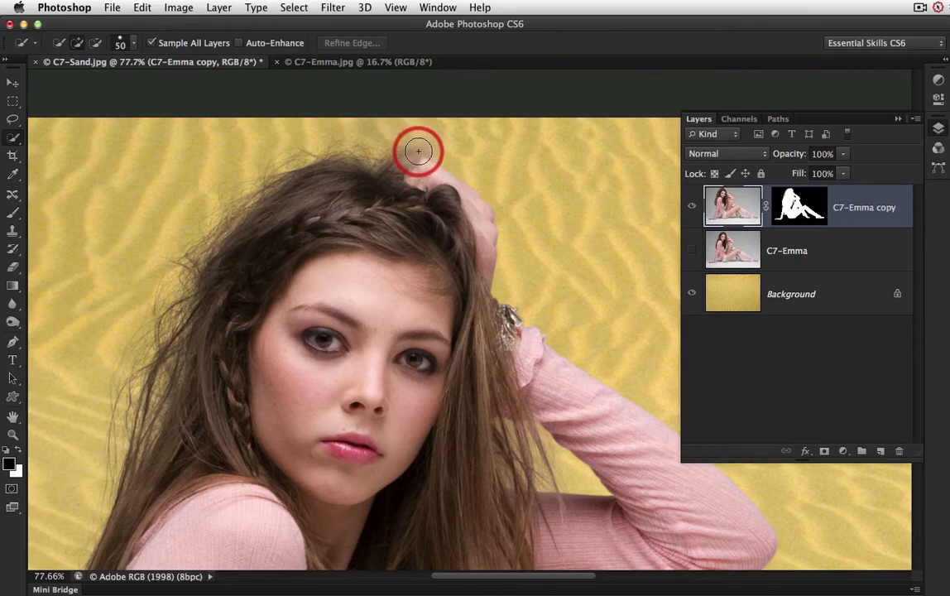
left_click(691, 251)
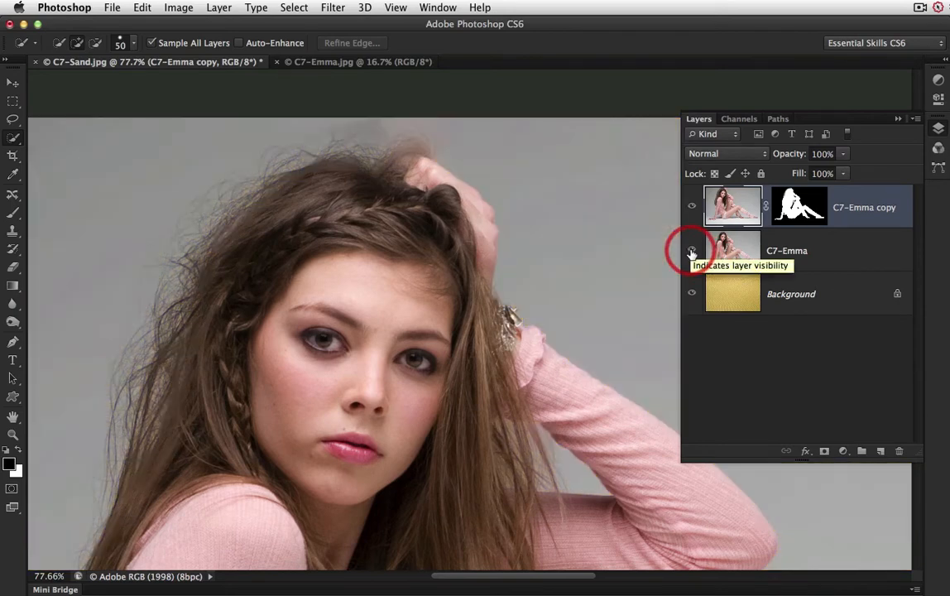
left_click(828, 259)
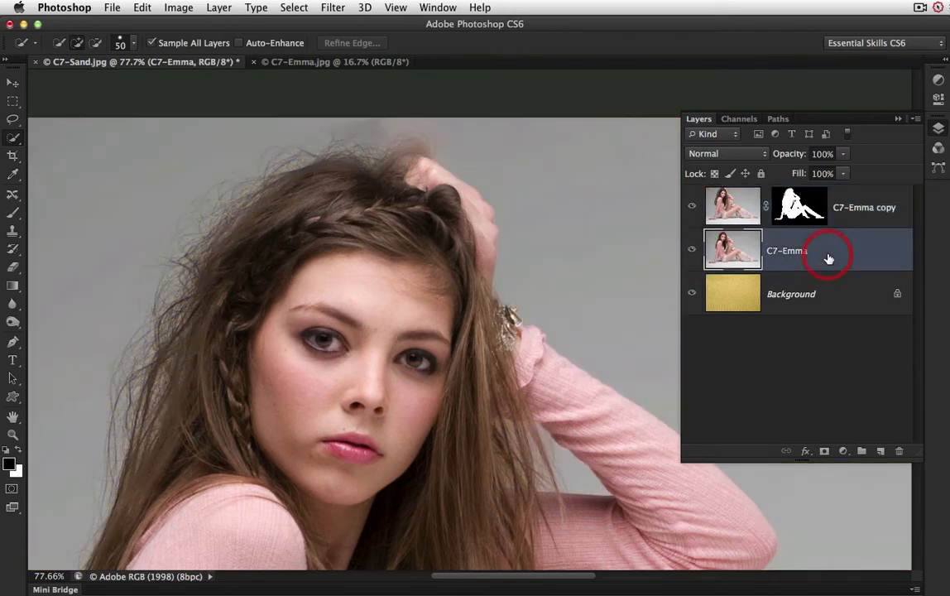
left_click(763, 159)
left_click(751, 202)
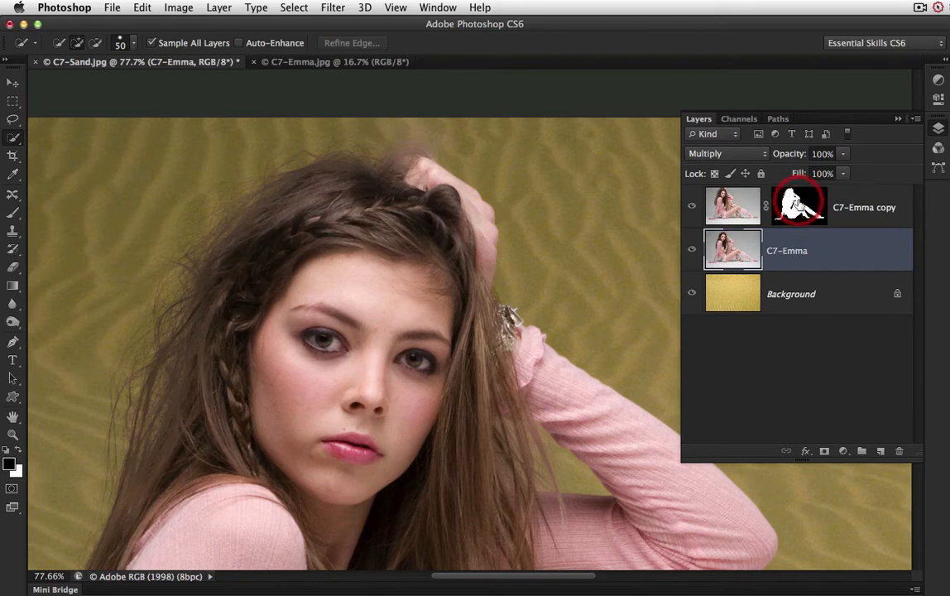
left_click_drag(798, 203, 843, 254)
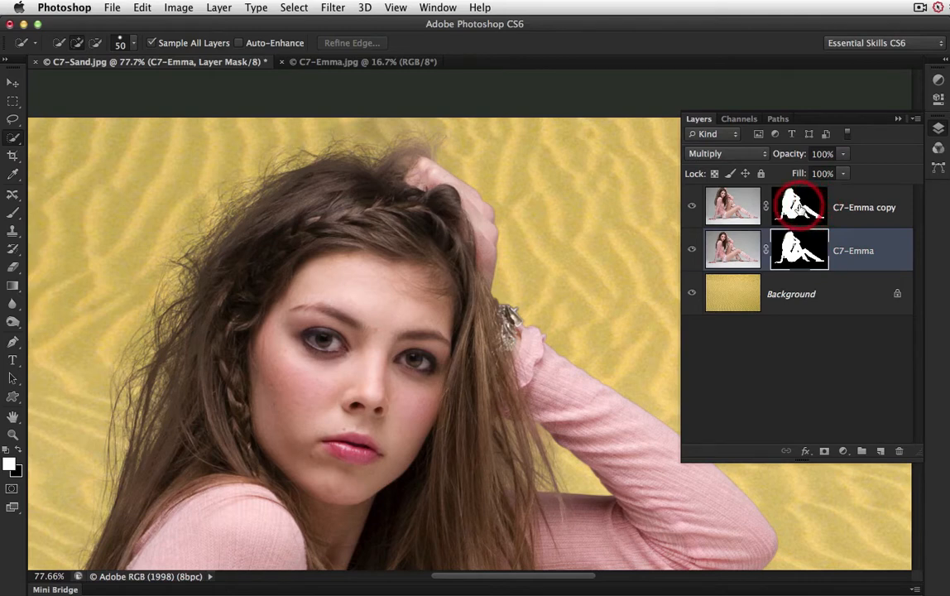
Step: Paint the C7-Emma copy layer mask in black with the Brush at 50% opacity around the hair beside the raised hand
left_click(816, 209)
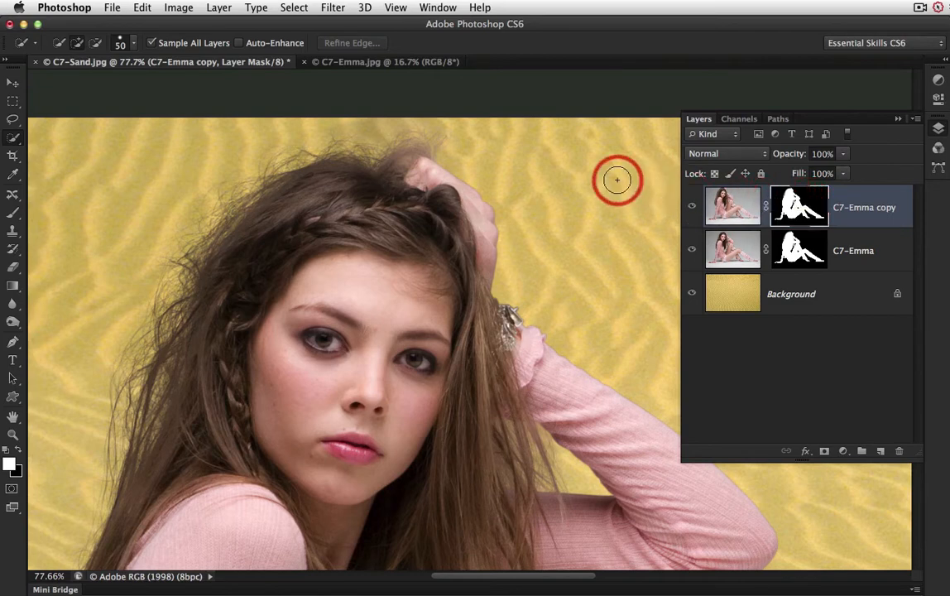
key("b")
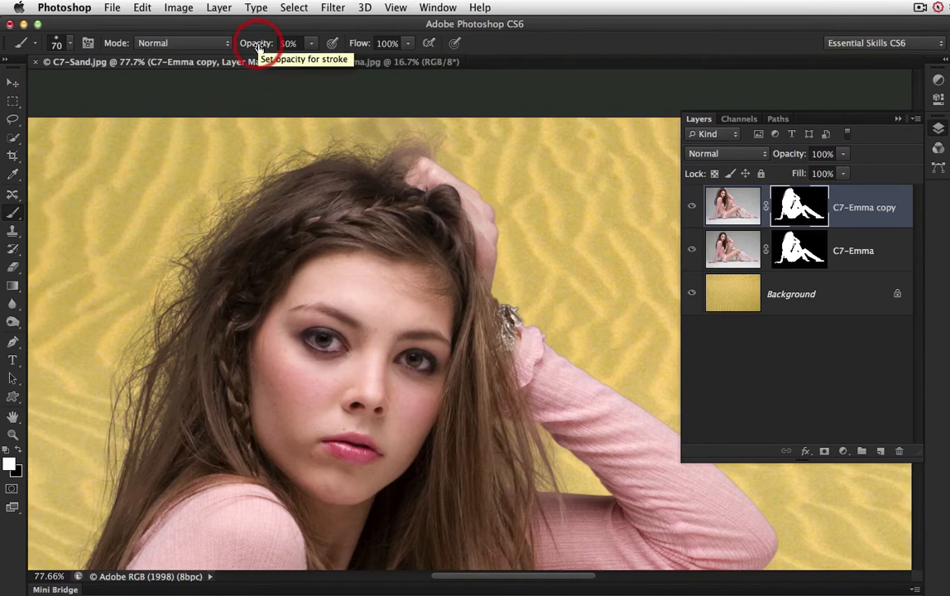
key("5")
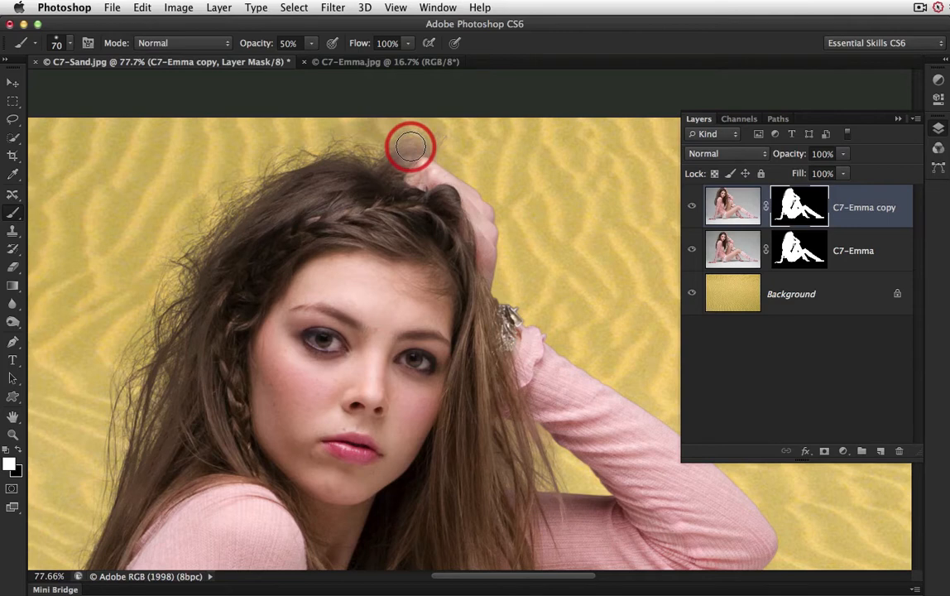
left_click_drag(411, 147, 472, 148)
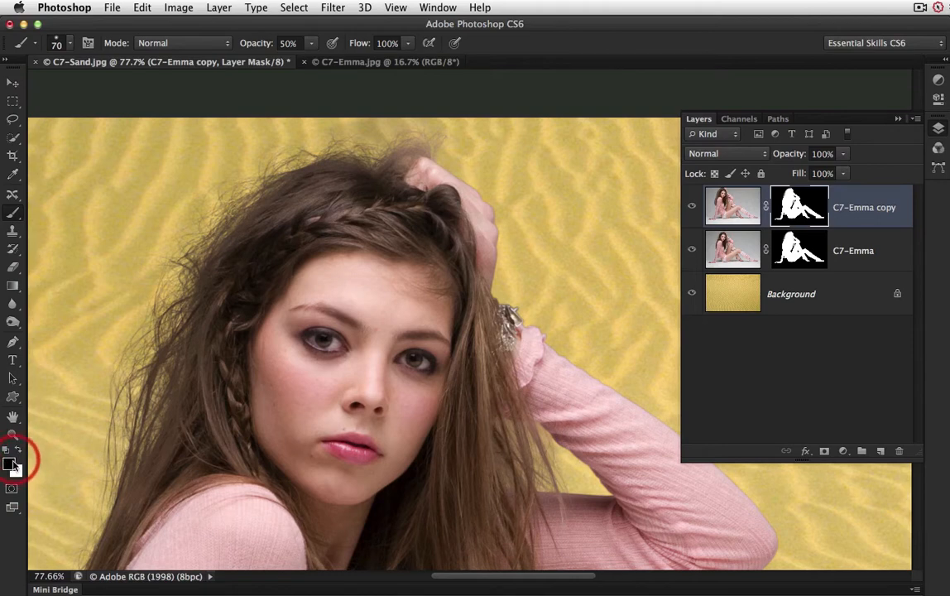
mouse_move(415, 186)
left_mouse_down()
mouse_move(417, 146)
mouse_move(393, 157)
mouse_move(445, 147)
mouse_move(432, 134)
mouse_move(403, 143)
left_mouse_up()
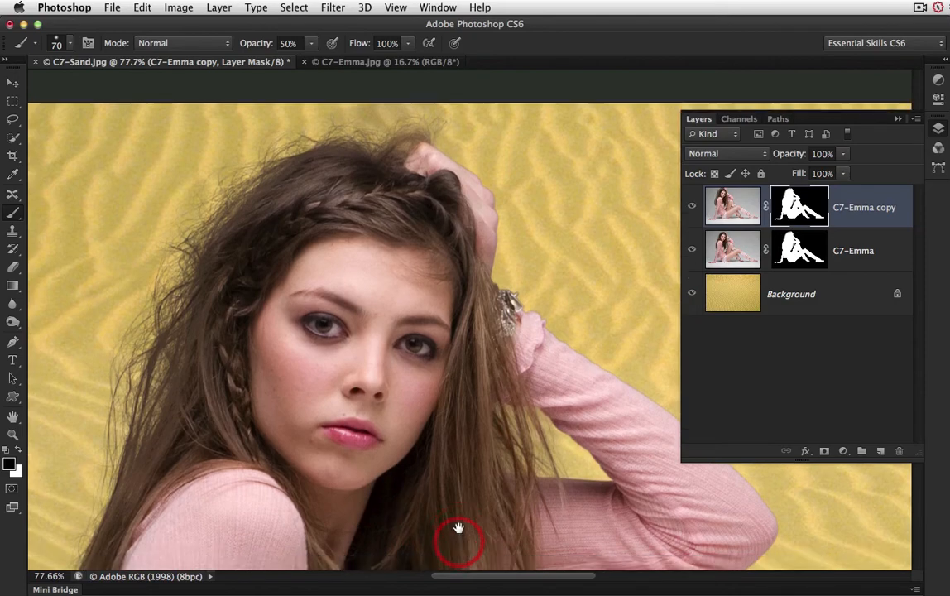
Step: Paint black on the C7-Emma copy layer mask over the lower hair ends between the necklace and the raised knee
left_click_drag(457, 525, 423, 258)
left_click_drag(418, 484, 448, 291)
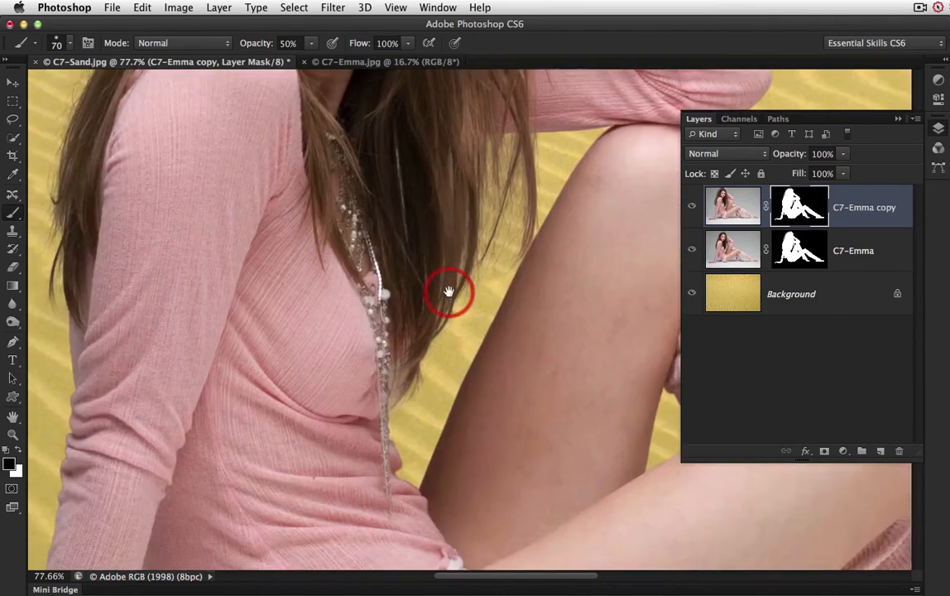
mouse_move(418, 348)
left_mouse_down()
mouse_move(418, 361)
mouse_move(418, 339)
mouse_move(412, 379)
mouse_move(422, 361)
mouse_move(414, 344)
mouse_move(404, 395)
mouse_move(415, 354)
mouse_move(413, 388)
left_mouse_up()
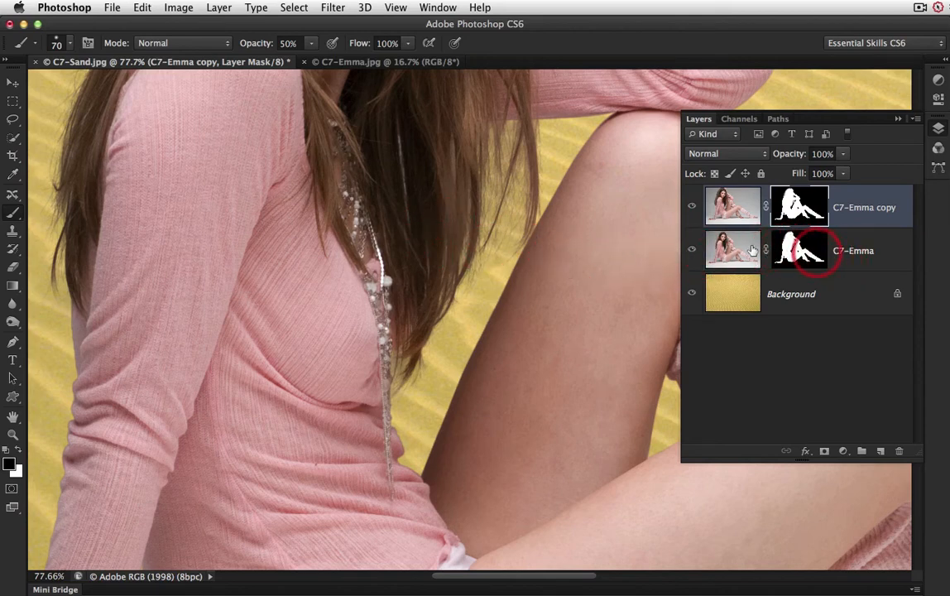
Step: Target the C7-Emma layer mask and lasso the outer edge of the raised arm from hand to elbow with a 5 px feather
left_click_drag(509, 173, 344, 327)
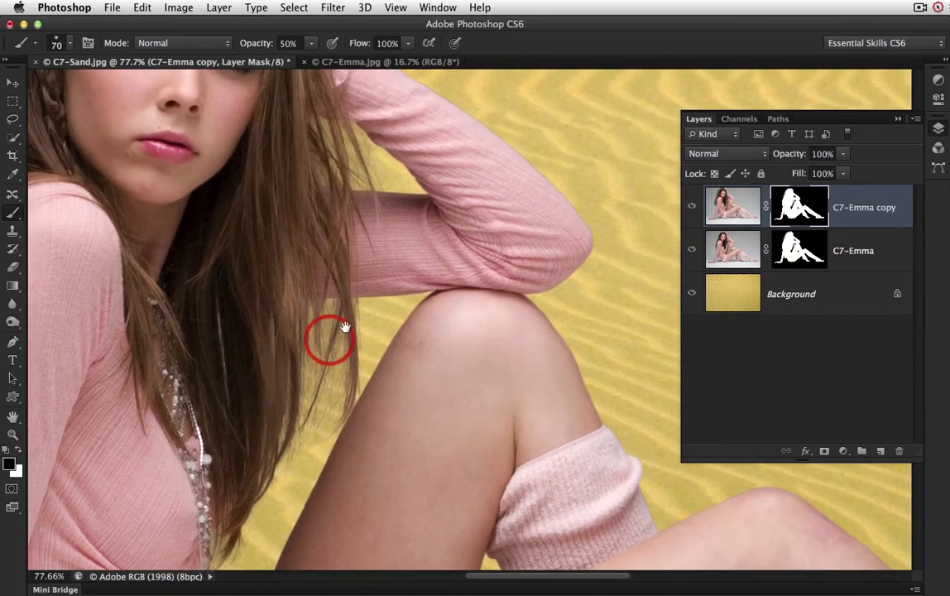
left_click_drag(450, 214, 417, 394)
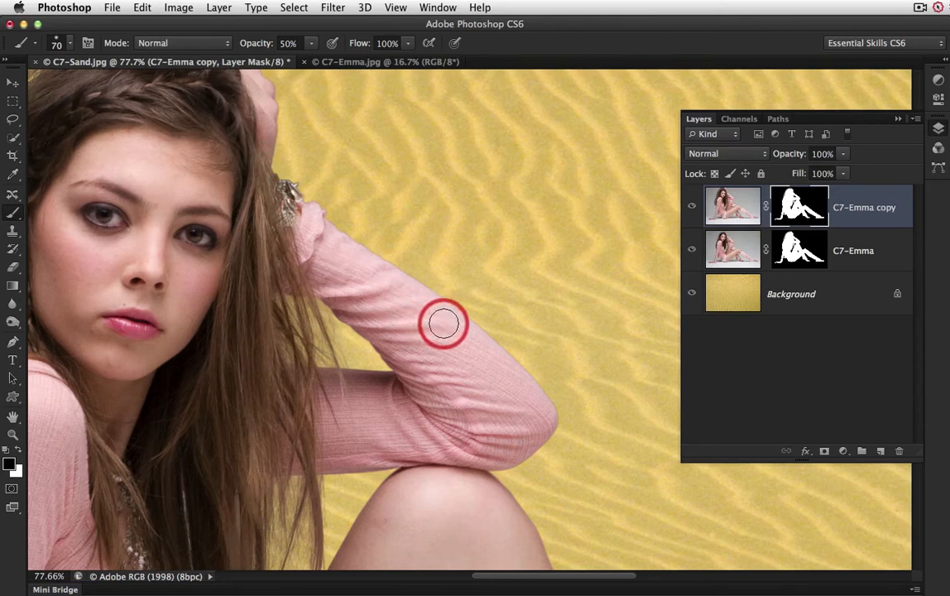
left_click_drag(390, 378, 420, 418)
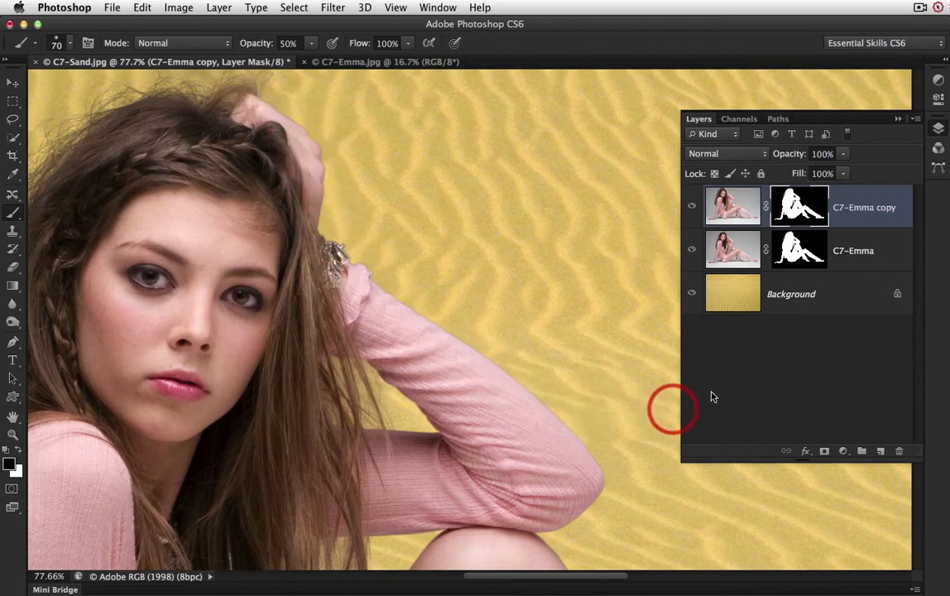
left_click(797, 253)
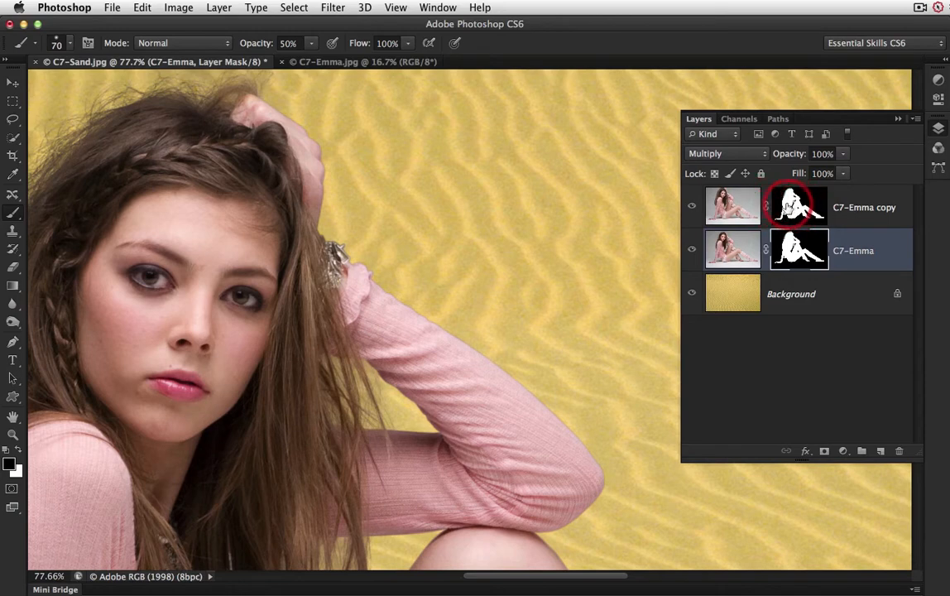
left_click(797, 248)
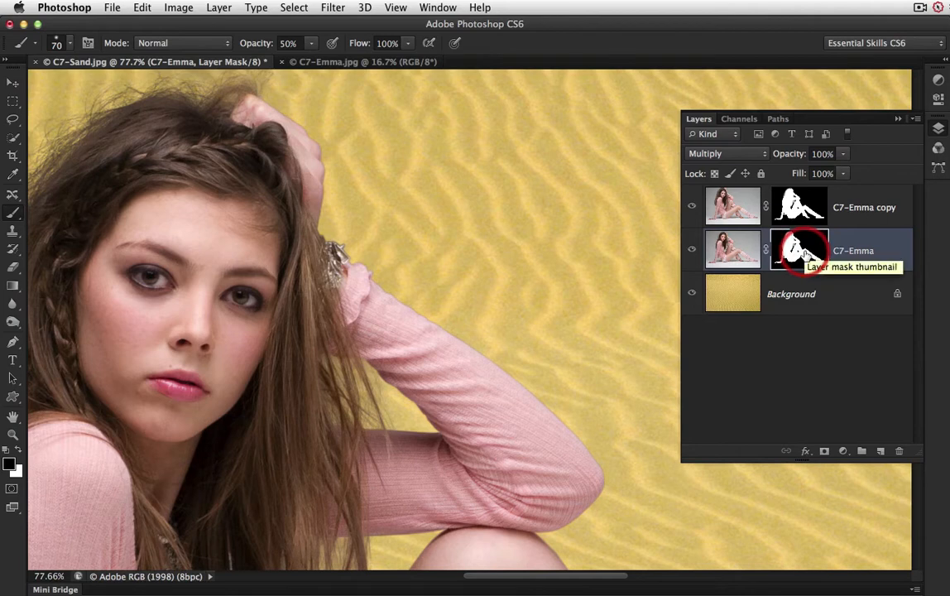
left_click(14, 121)
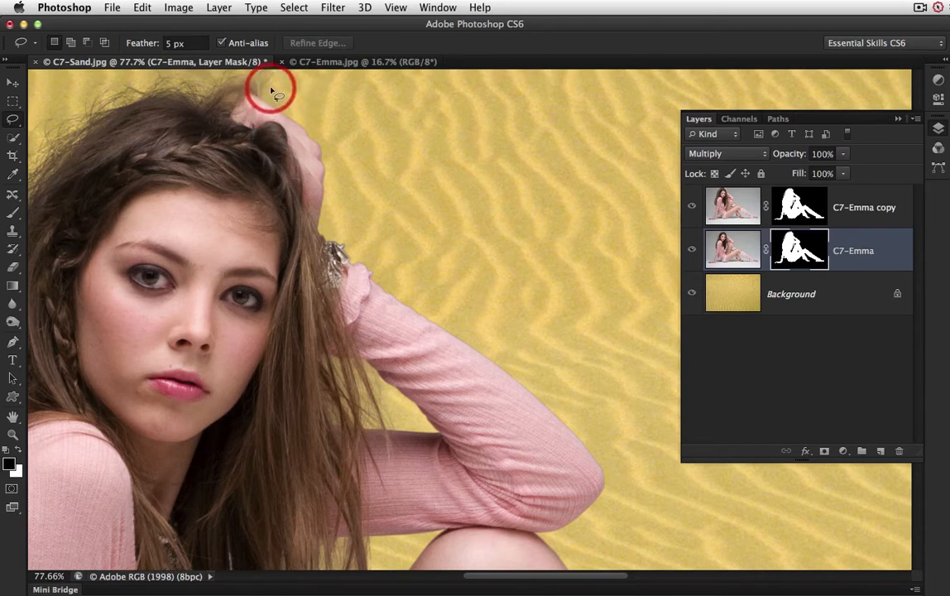
mouse_move(270, 90)
left_mouse_down()
mouse_move(293, 160)
mouse_move(304, 249)
mouse_move(327, 280)
mouse_move(571, 473)
mouse_move(595, 487)
mouse_move(618, 483)
mouse_move(633, 449)
mouse_move(616, 347)
mouse_move(522, 233)
mouse_move(418, 139)
mouse_move(274, 88)
left_mouse_up()
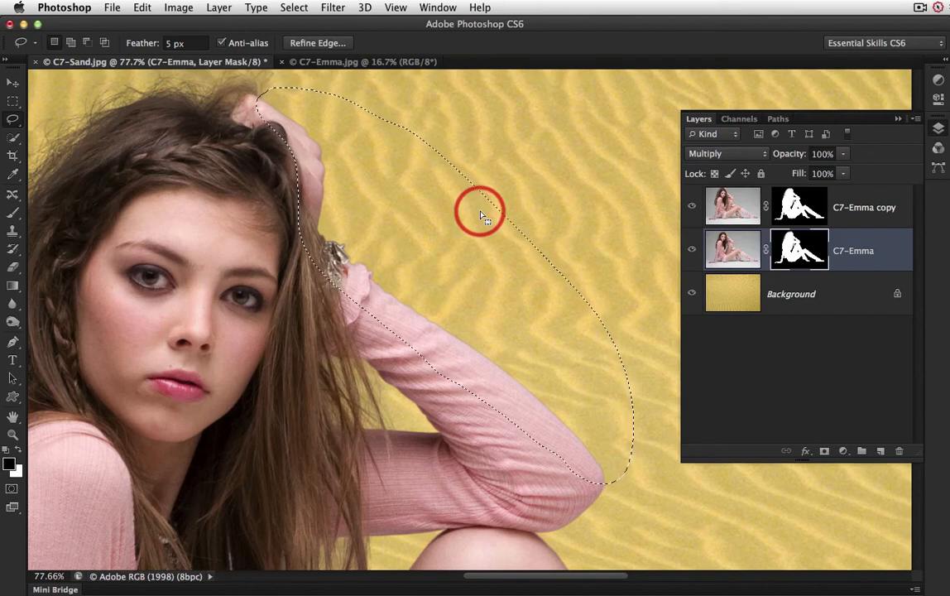
Step: Tighten the mask inside the selection using Levels with shadow input 80 and midtone 0.49, and deselect
key("super+l")
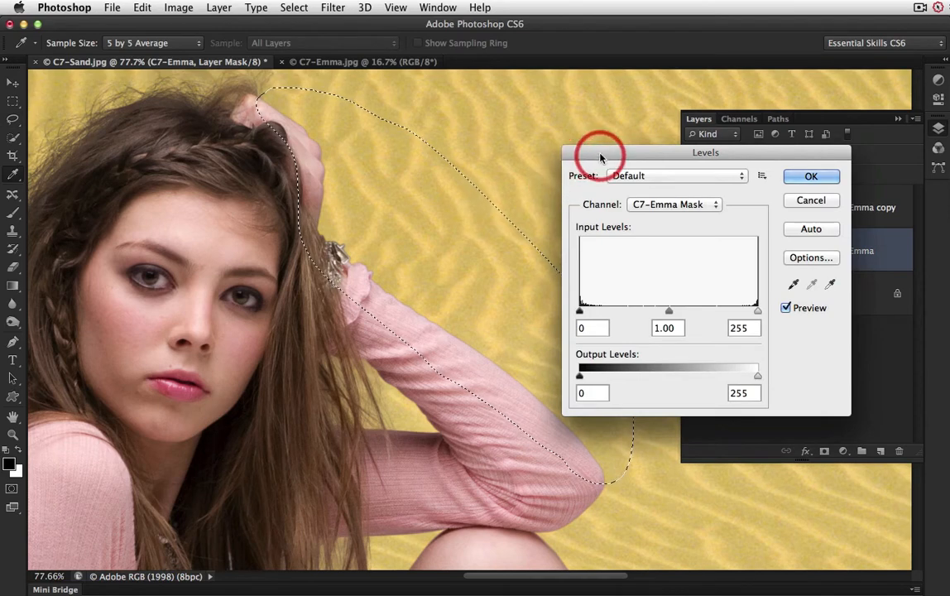
left_click_drag(599, 156, 587, 131)
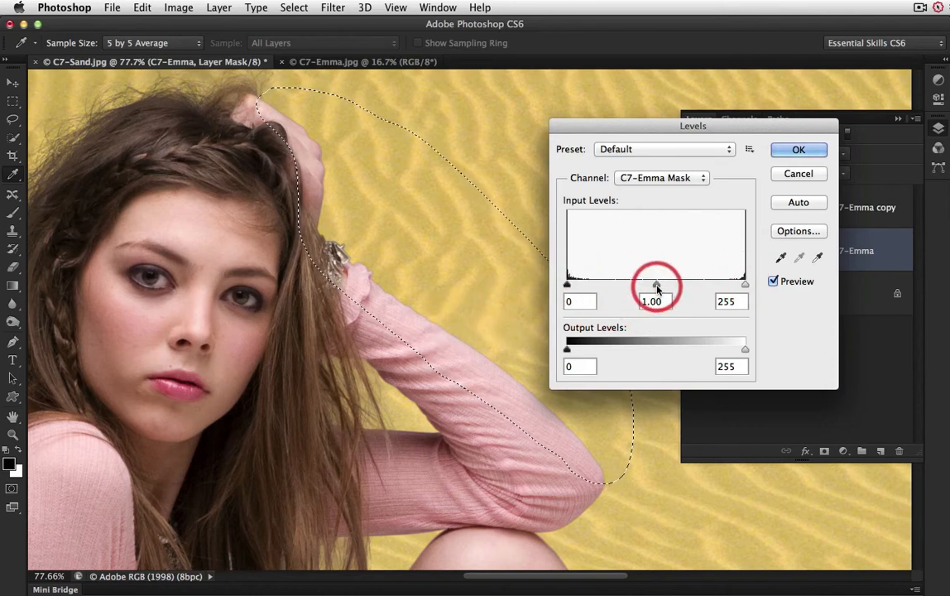
left_click_drag(657, 286, 696, 286)
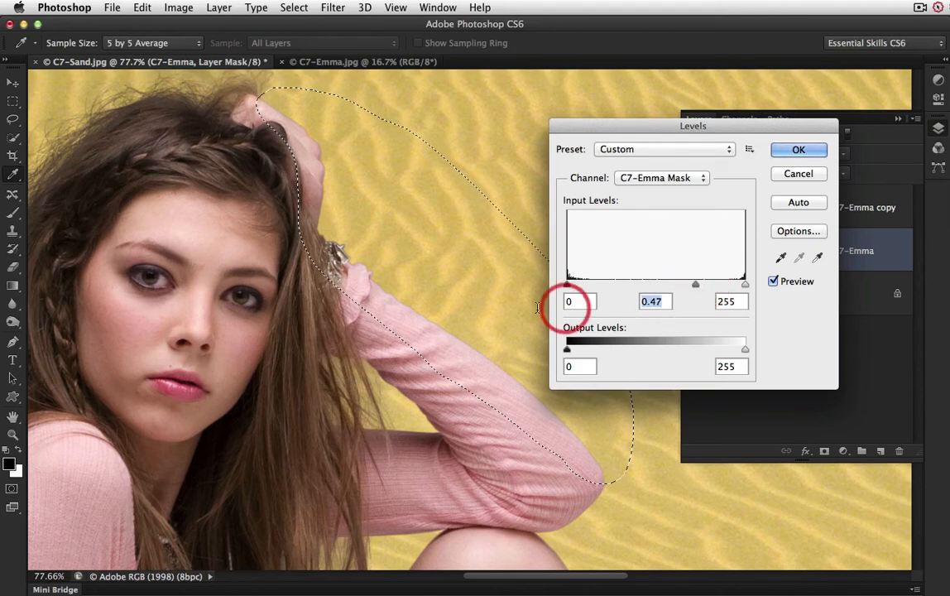
left_click(427, 313, "super")
left_click(447, 346, "super")
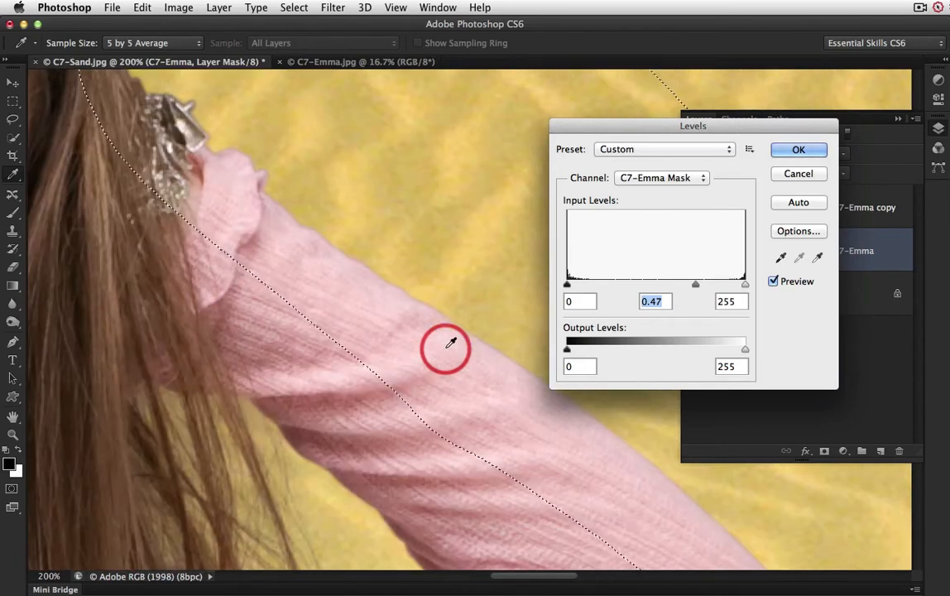
mouse_move(701, 283)
left_mouse_down()
mouse_move(657, 286)
mouse_move(705, 286)
left_mouse_up()
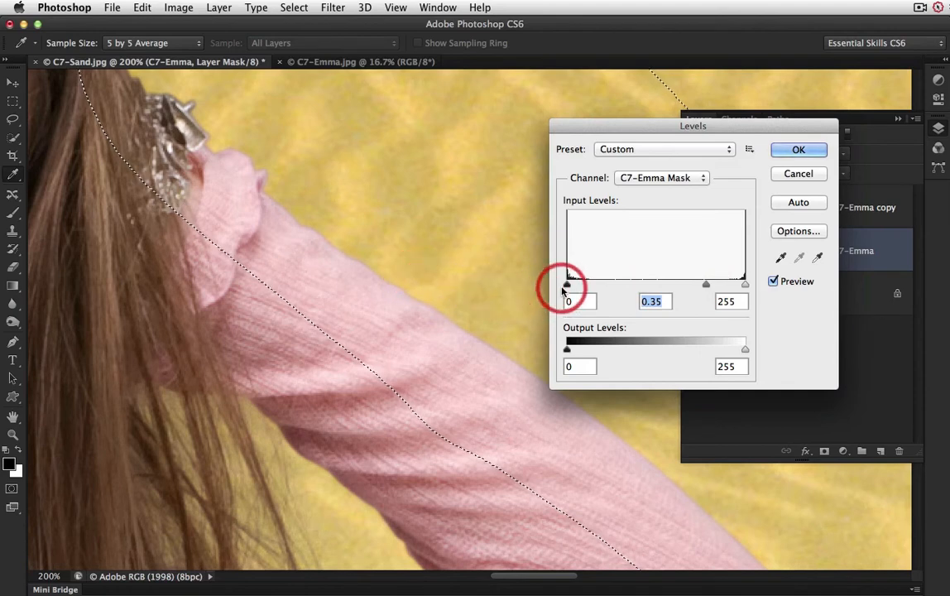
left_click_drag(568, 288, 623, 288)
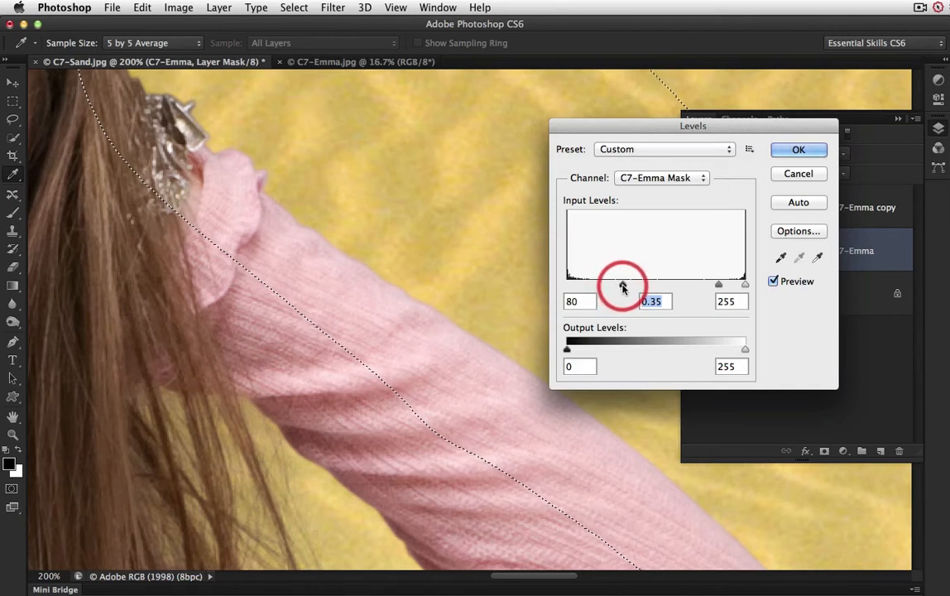
left_click_drag(717, 288, 706, 285)
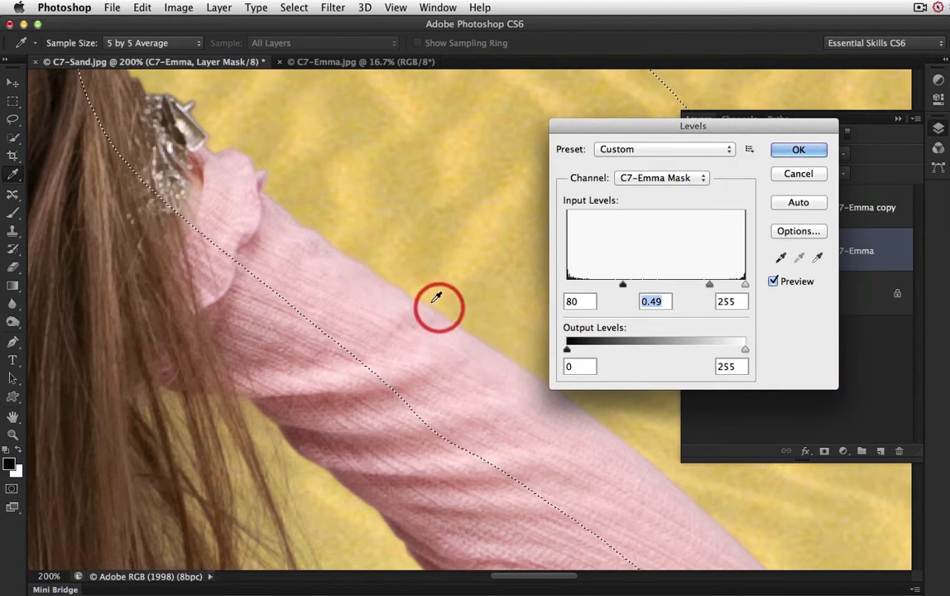
left_click(799, 151)
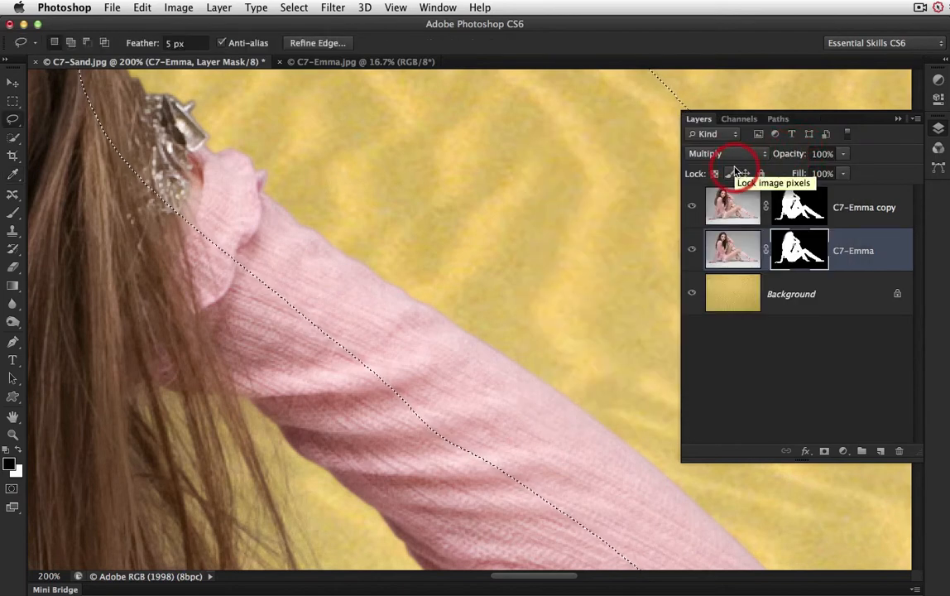
key("super+d")
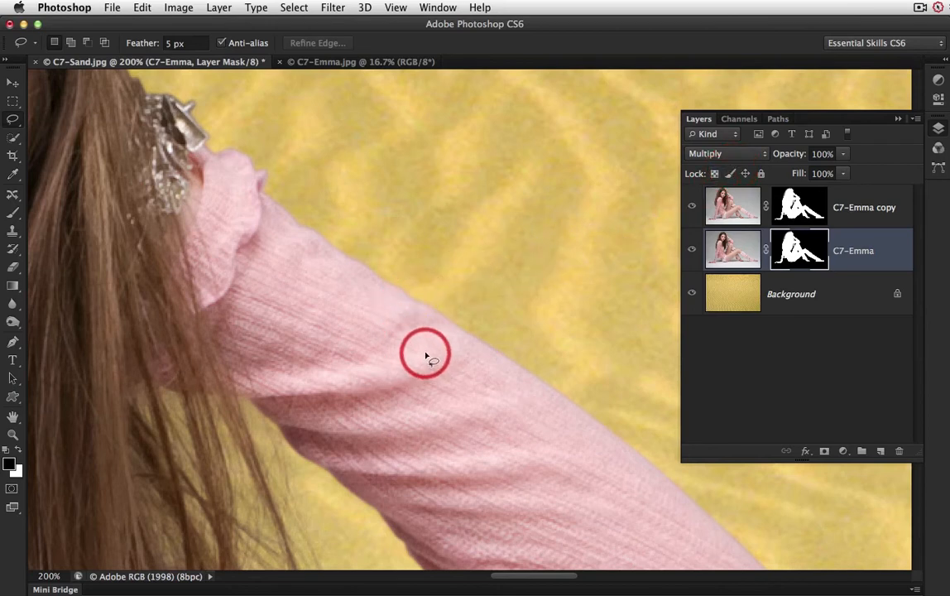
Step: Lasso the mask edges between the supporting arm and the pink top, down to the cuff, with a 5 px feather
key("super+0")
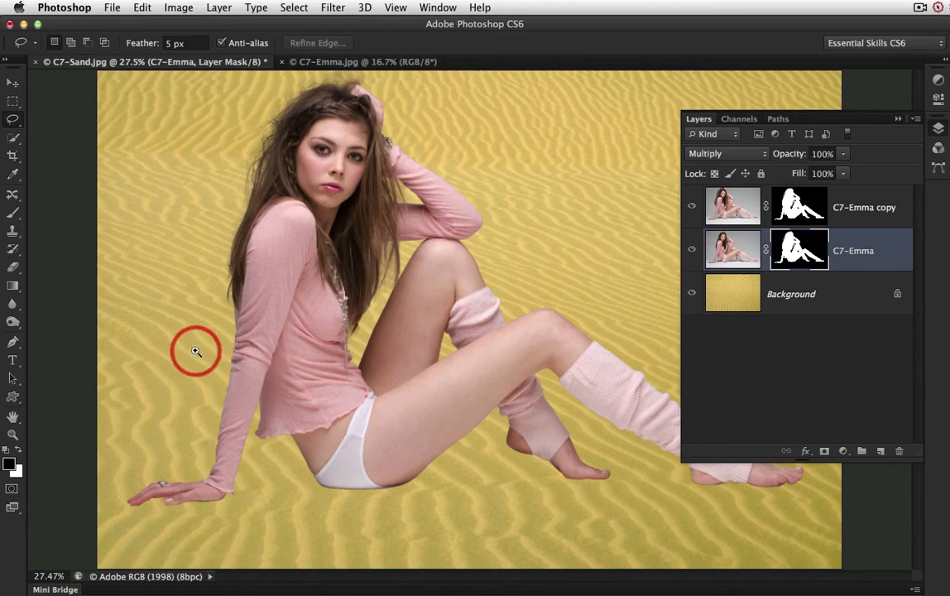
left_click_drag(192, 349, 376, 518)
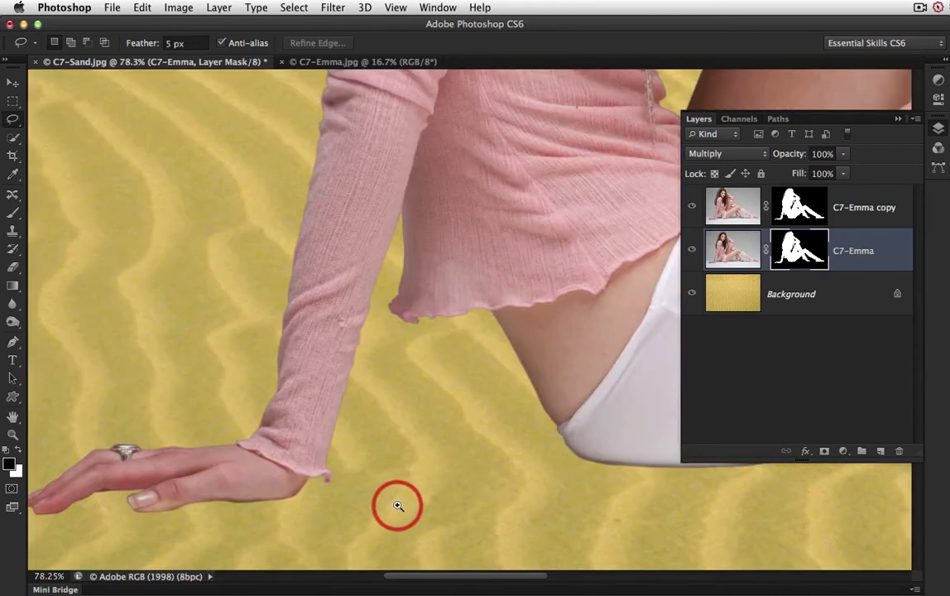
left_click(465, 377, "super")
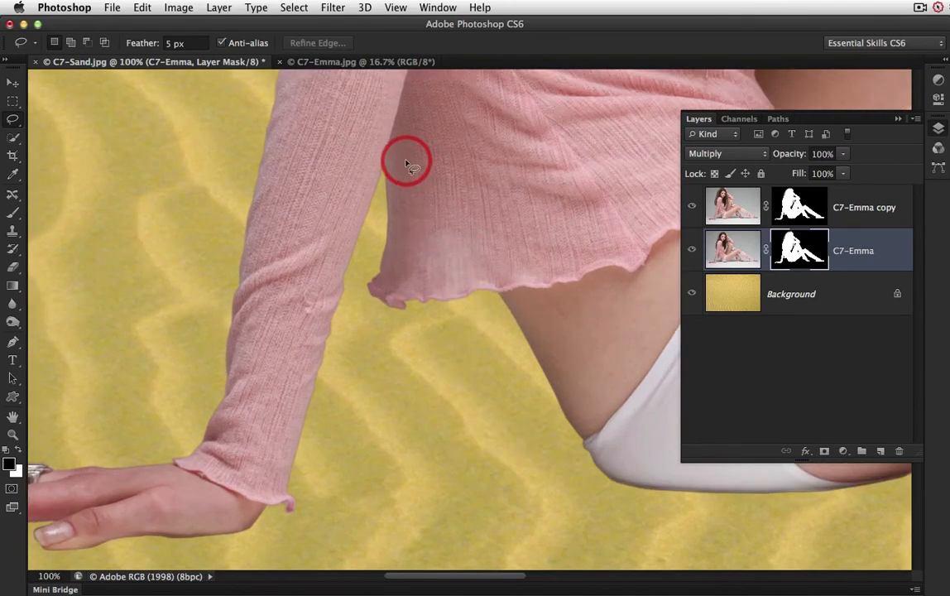
mouse_move(396, 136)
left_mouse_down()
mouse_move(363, 164)
mouse_move(338, 234)
mouse_move(278, 463)
mouse_move(277, 486)
mouse_move(307, 514)
mouse_move(369, 508)
mouse_move(428, 451)
mouse_move(426, 414)
mouse_move(368, 315)
mouse_move(369, 297)
mouse_move(418, 236)
mouse_move(422, 182)
mouse_move(390, 137)
left_mouse_up()
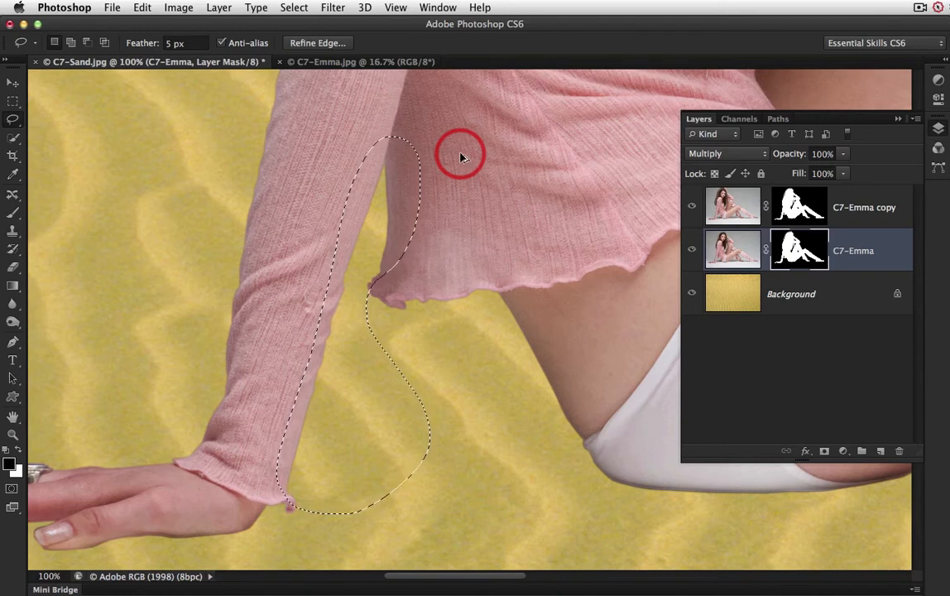
Step: Reapply the previous Levels settings of 80 and 0.49 to the selected arm and top edges of the mask, and deselect
key("alt+super+l")
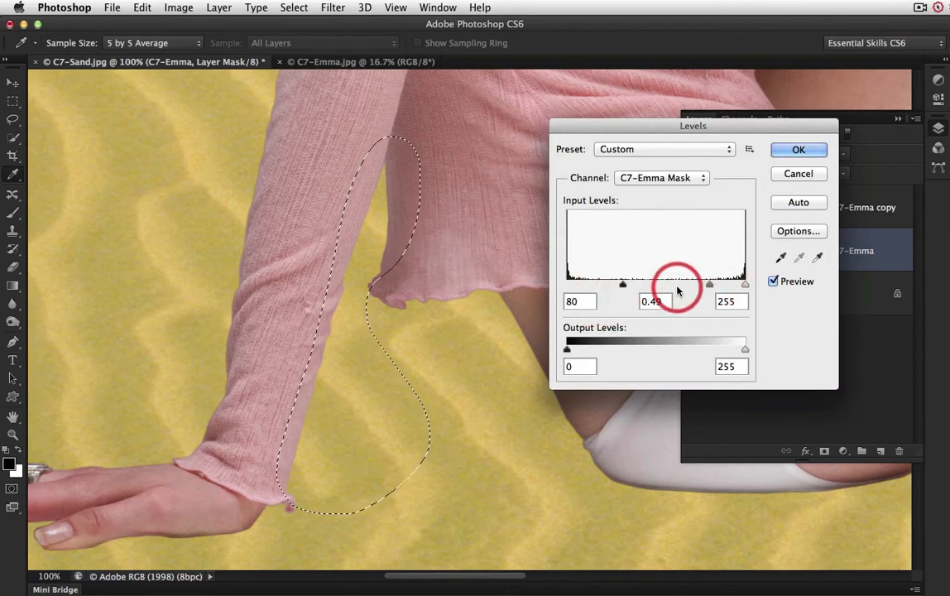
left_click(799, 149)
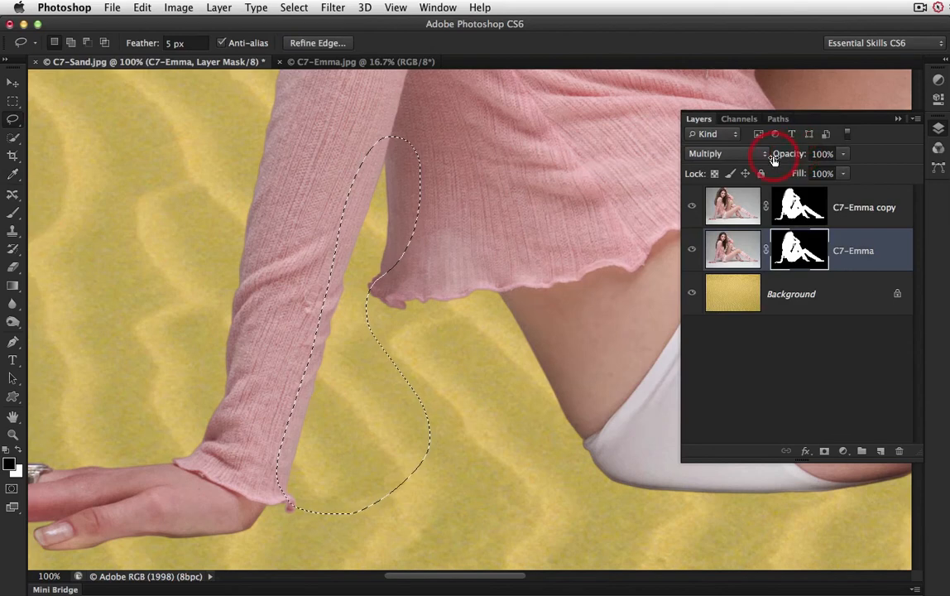
key("ctrl+d")
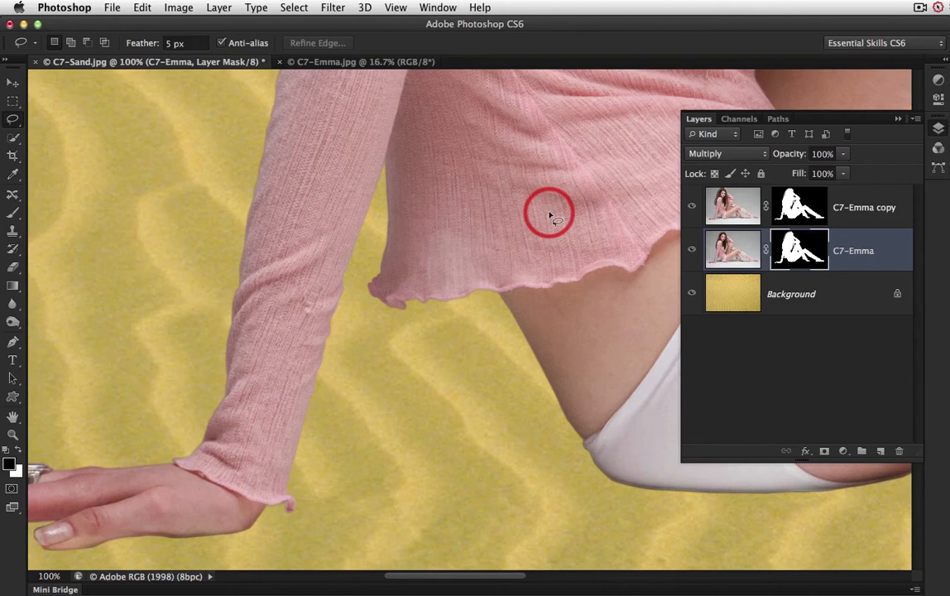
Step: Set up the Gradient tool with white as foreground, the Foreground to Transparent preset and the Reflected gradient type
key("ctrl+0")
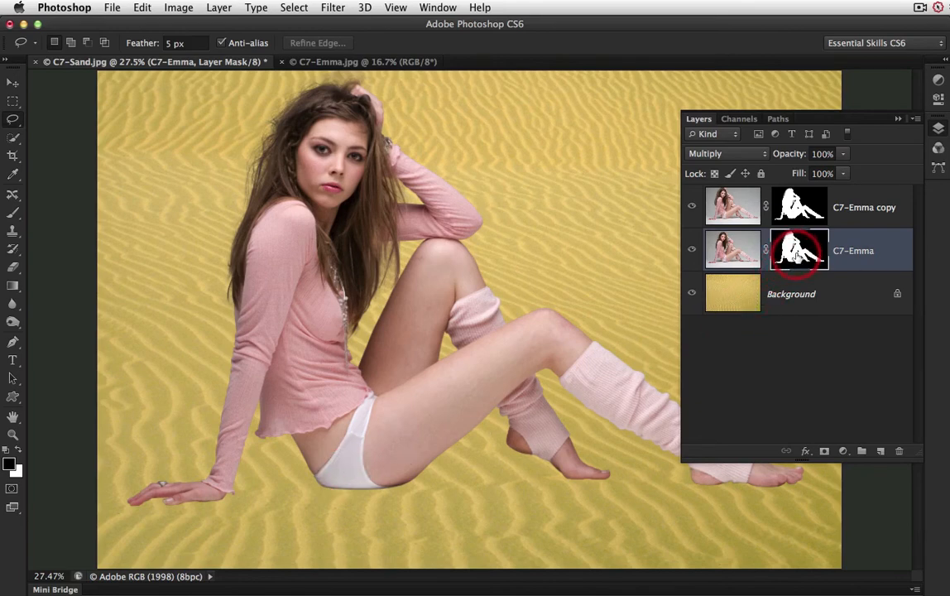
left_click(13, 286)
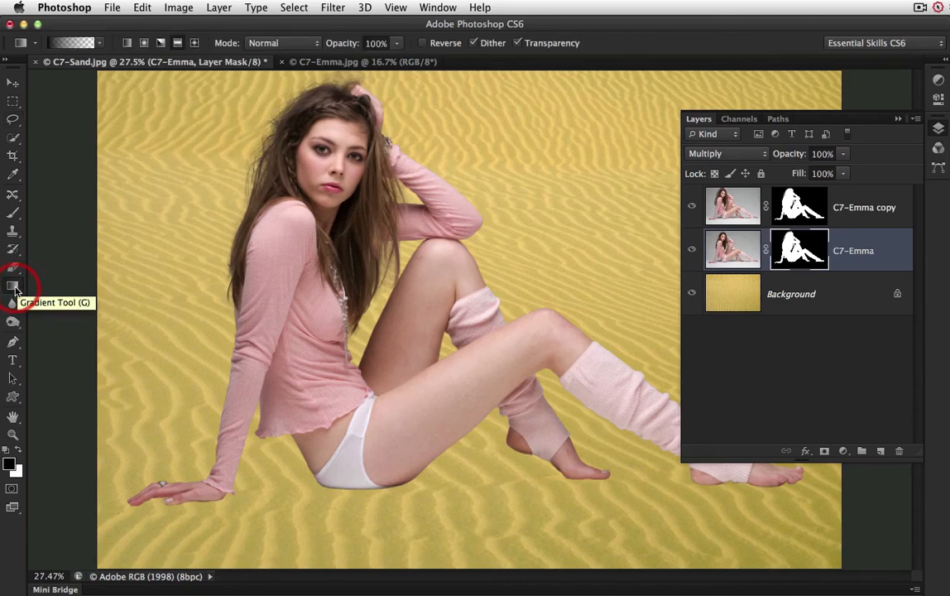
left_click(18, 450)
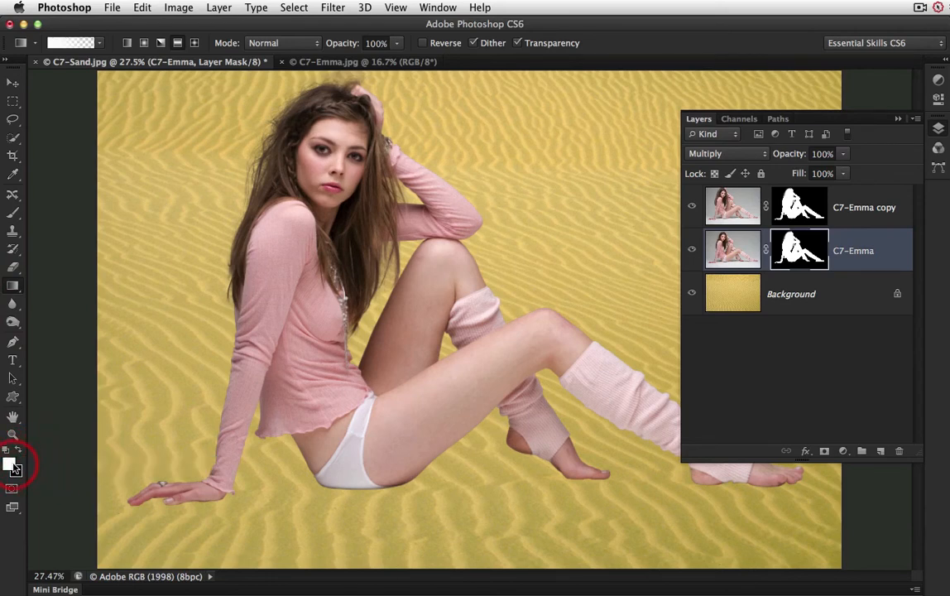
left_click(99, 42)
left_click(51, 72)
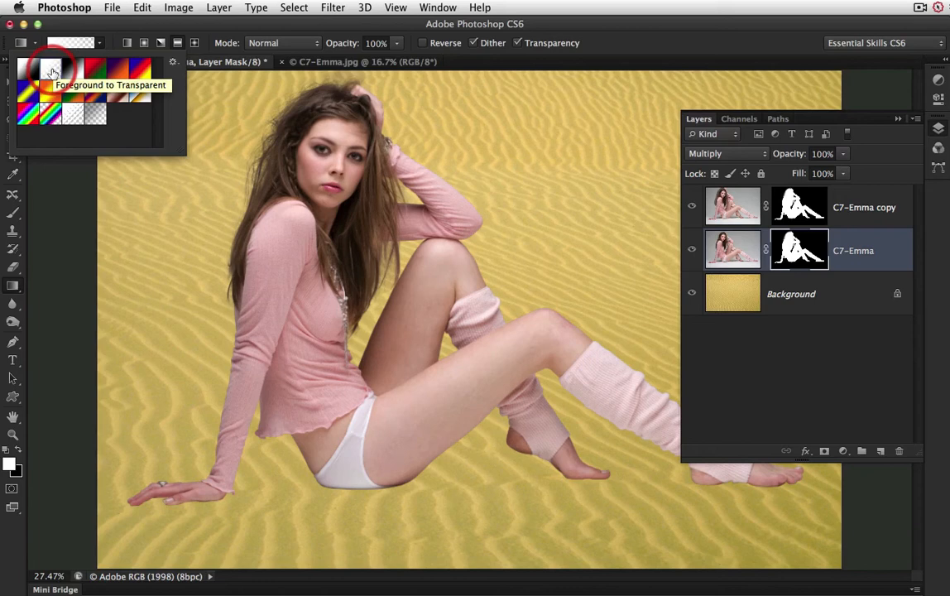
left_click(177, 44)
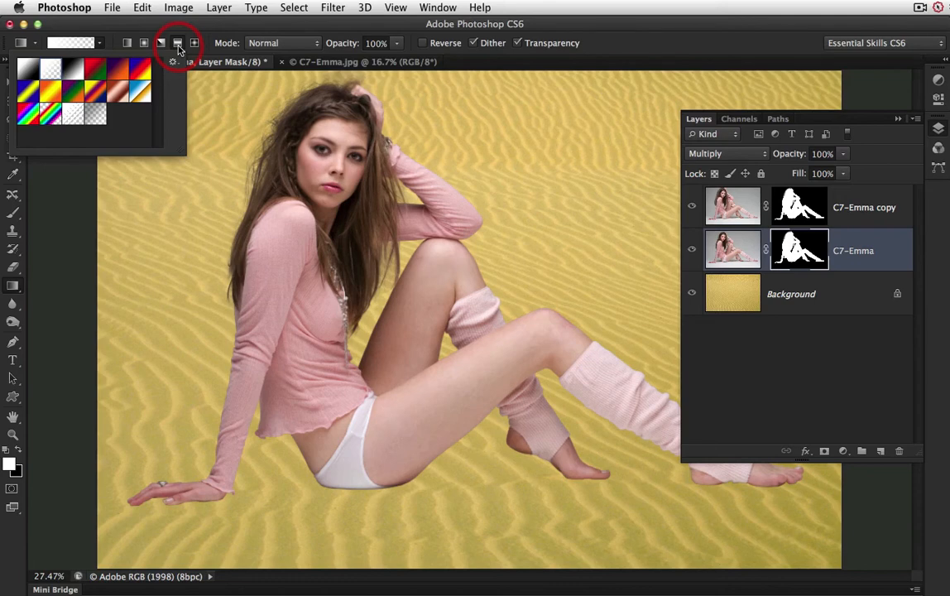
Step: Draw a short vertical reflected gradient on the C7-Emma layer mask along the ground line beside the hand to bring back the contact shadow
left_click(636, 46)
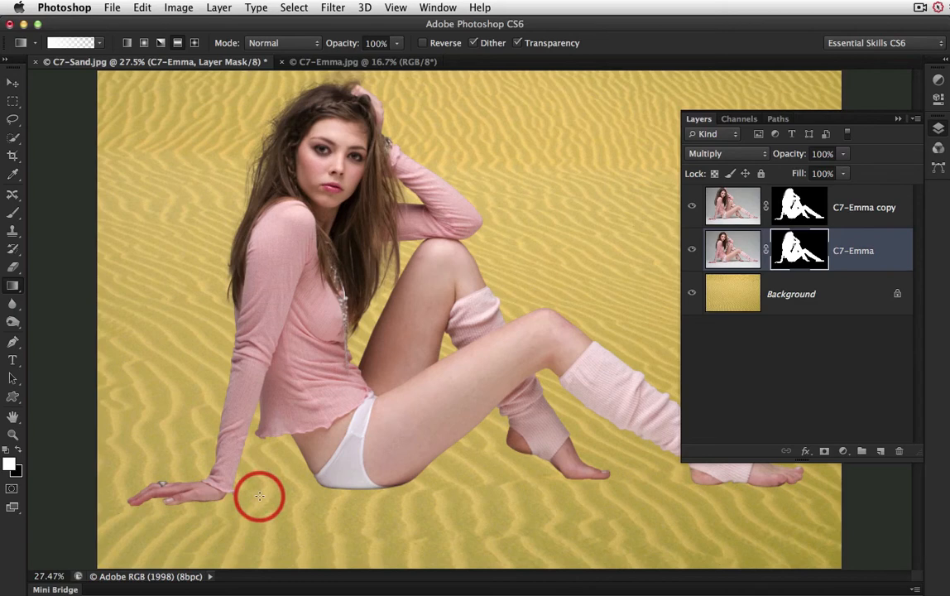
left_click_drag(259, 496, 259, 456)
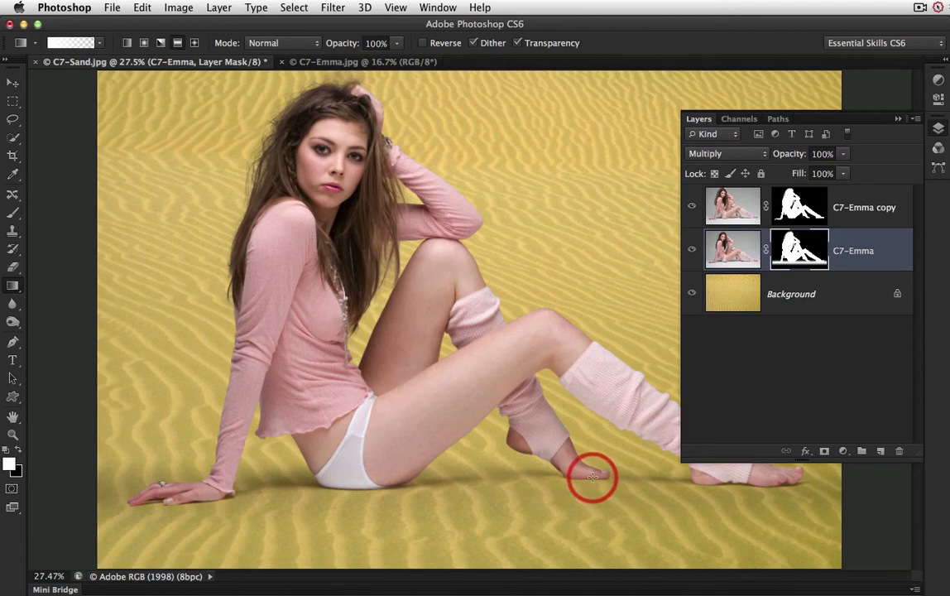
Step: Add a Solid Color fill layer directly above the Background layer with its blend mode set to Color
left_click(841, 300)
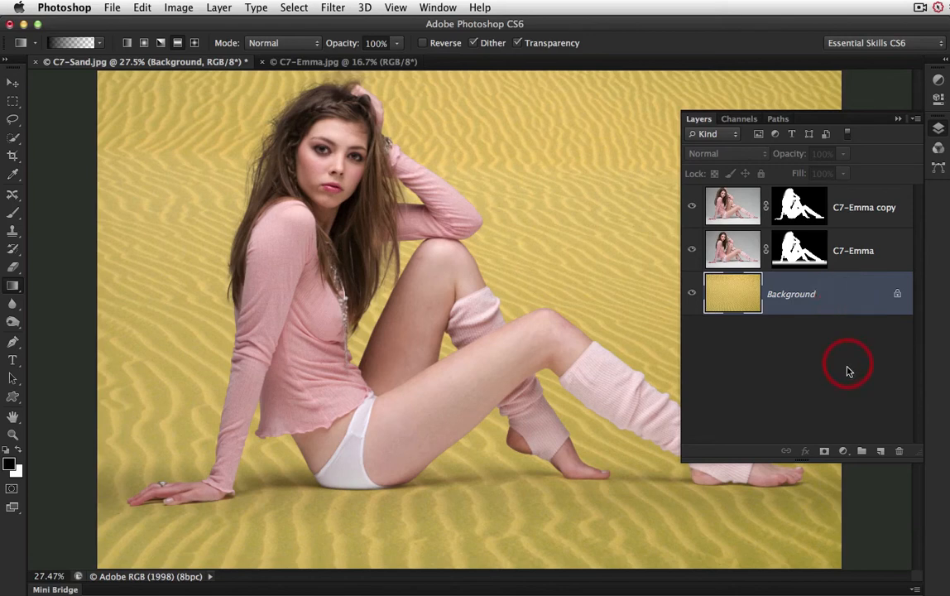
left_click(844, 451)
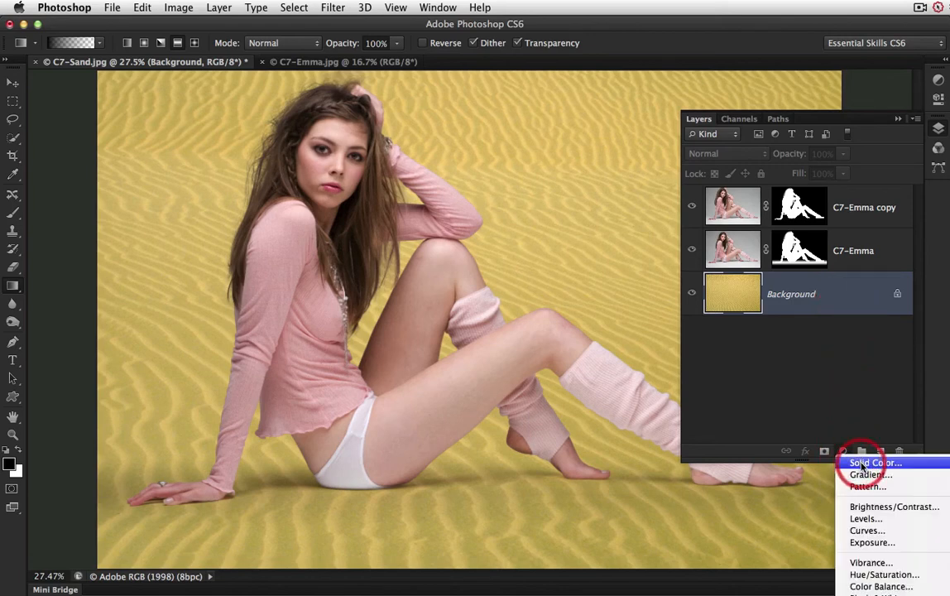
left_click(861, 464)
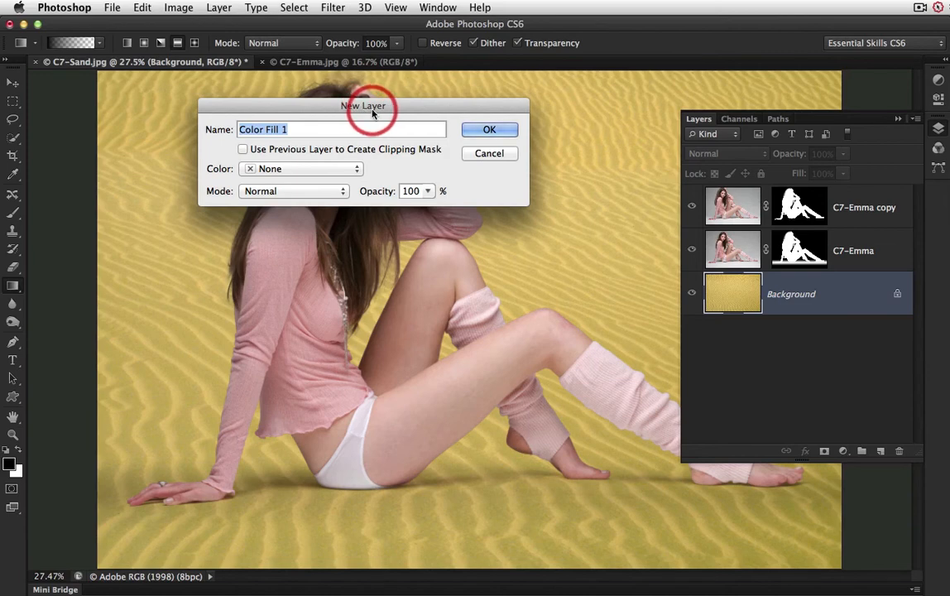
left_click(344, 195)
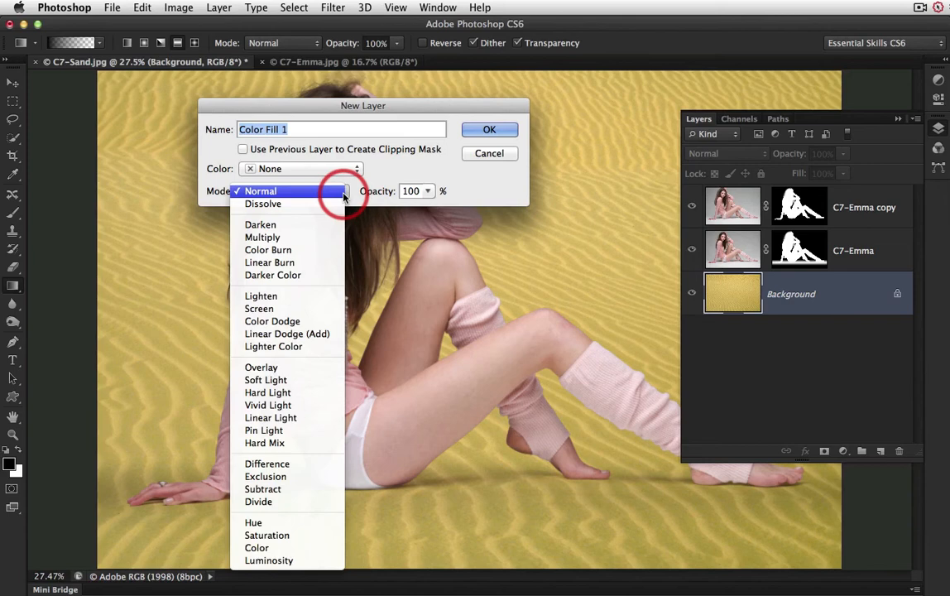
left_click(296, 548)
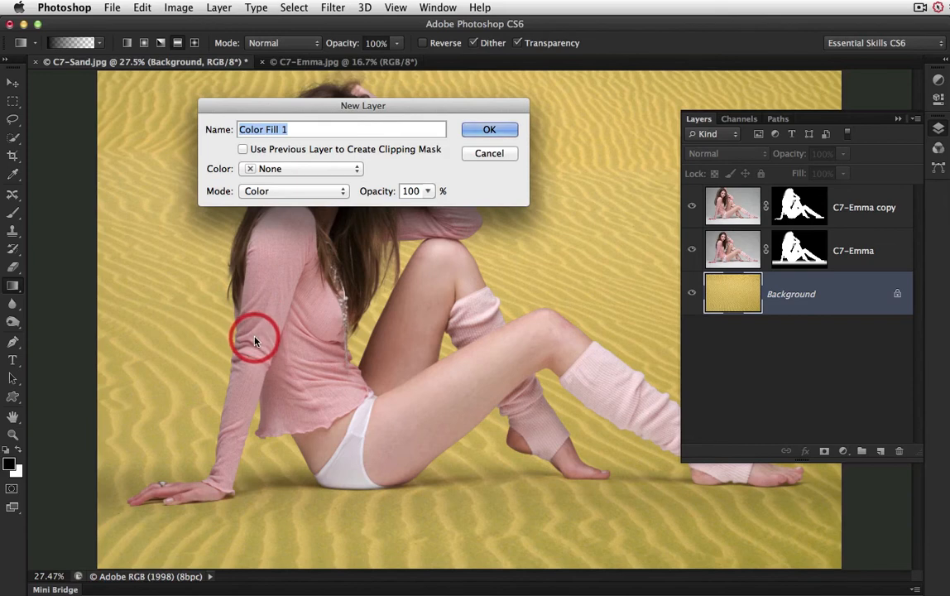
left_click(490, 132)
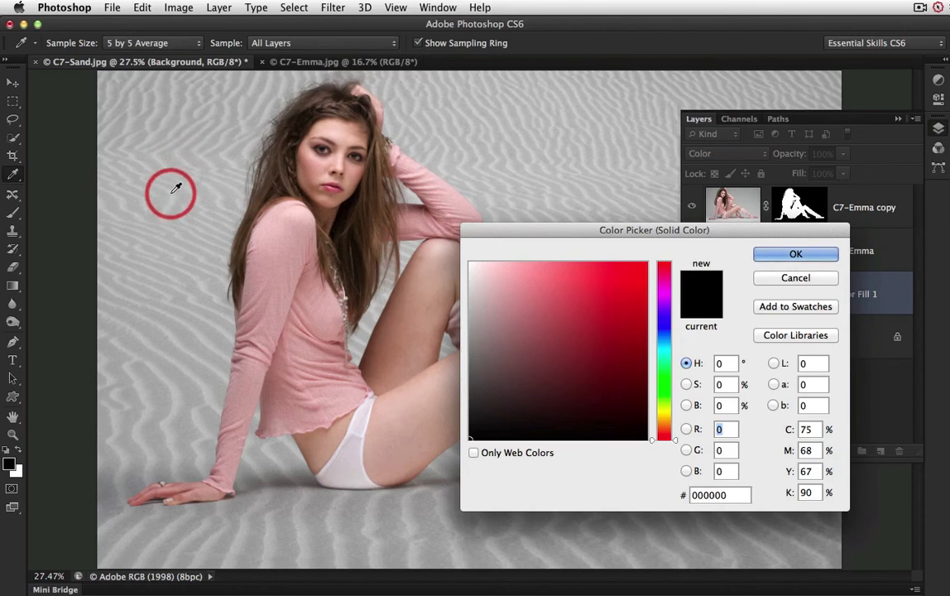
Step: Use the pink sampled from the model's sleeve as the fill colour and lower the Color Fill 1 layer's opacity
left_click(280, 249)
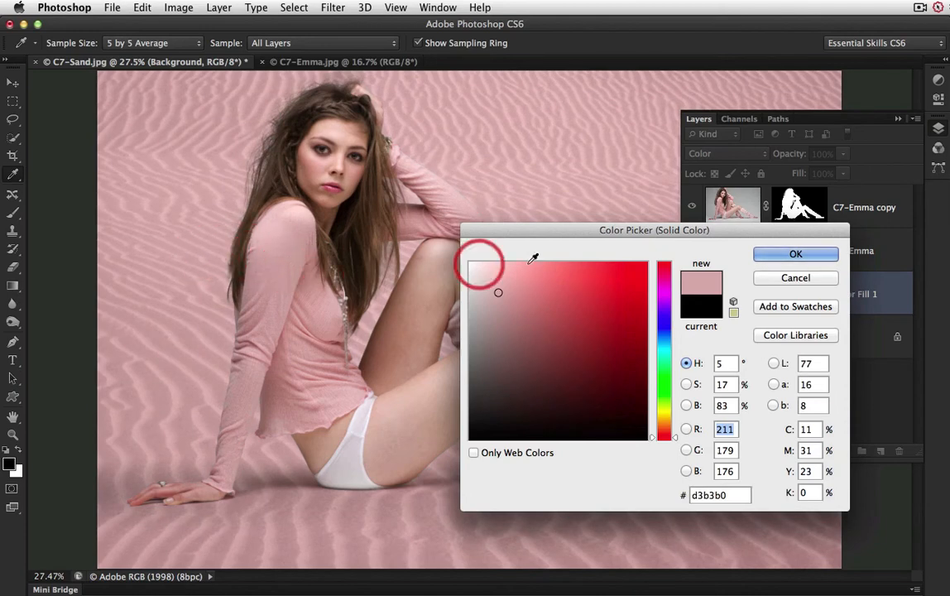
left_click(796, 255)
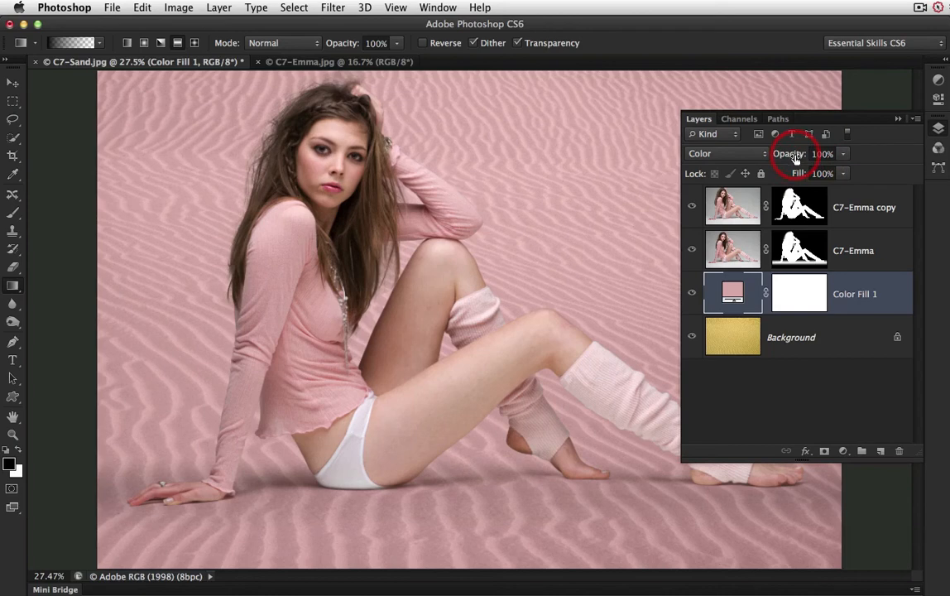
left_click_drag(795, 158, 784, 158)
left_click(734, 295)
Step: Add a new empty layer above C7-Emma copy and set its blend mode to Lighten
left_click(862, 222)
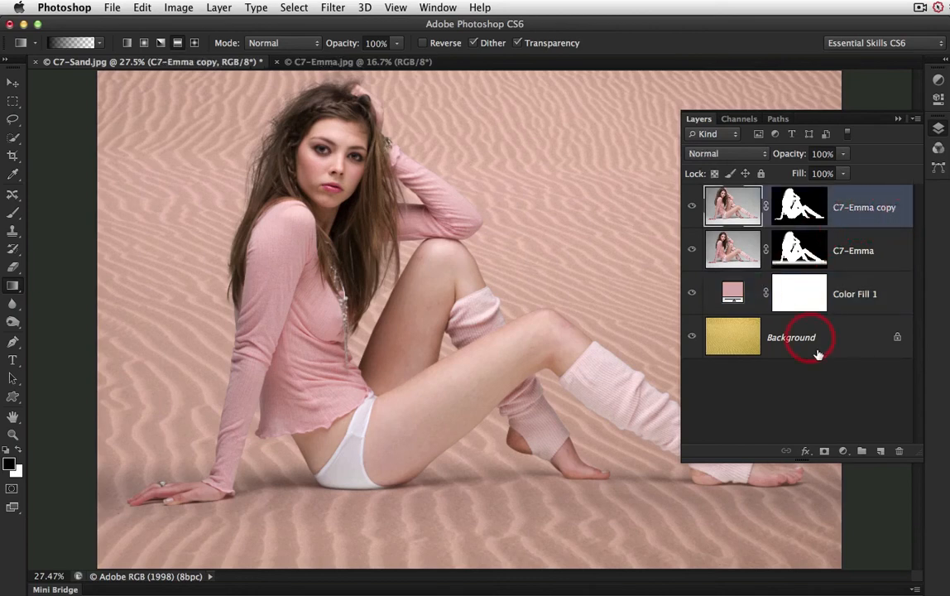
left_click(880, 452)
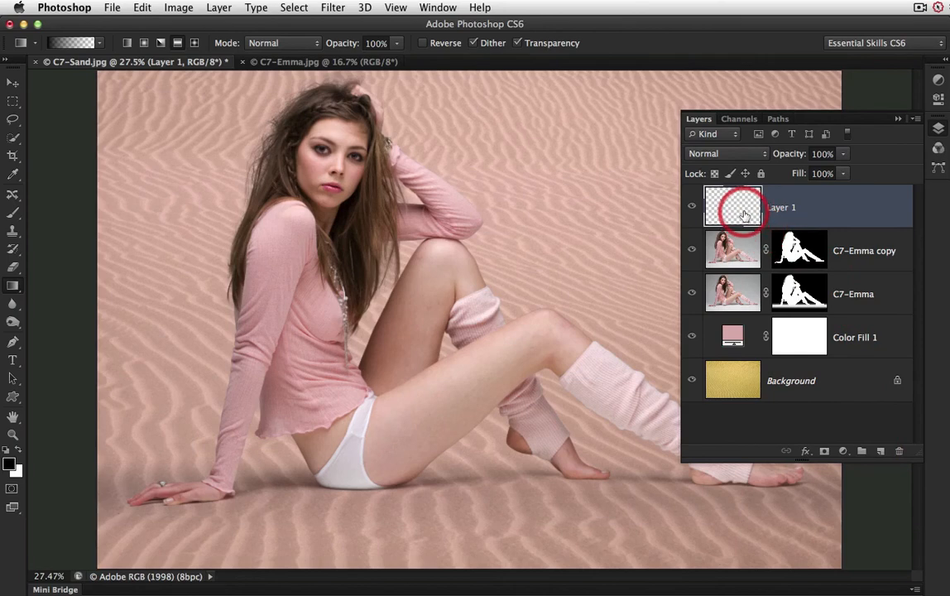
left_click(754, 153)
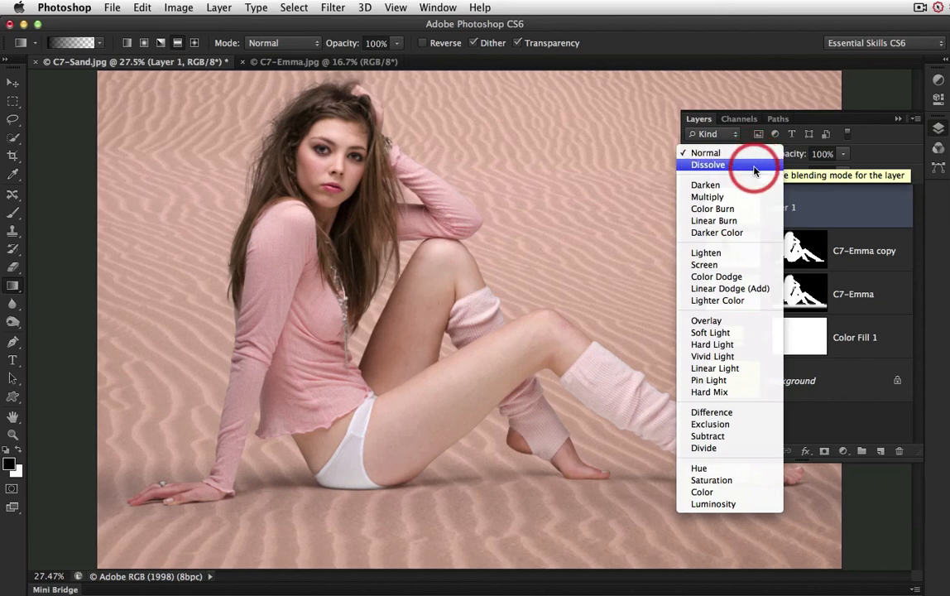
left_click(706, 253)
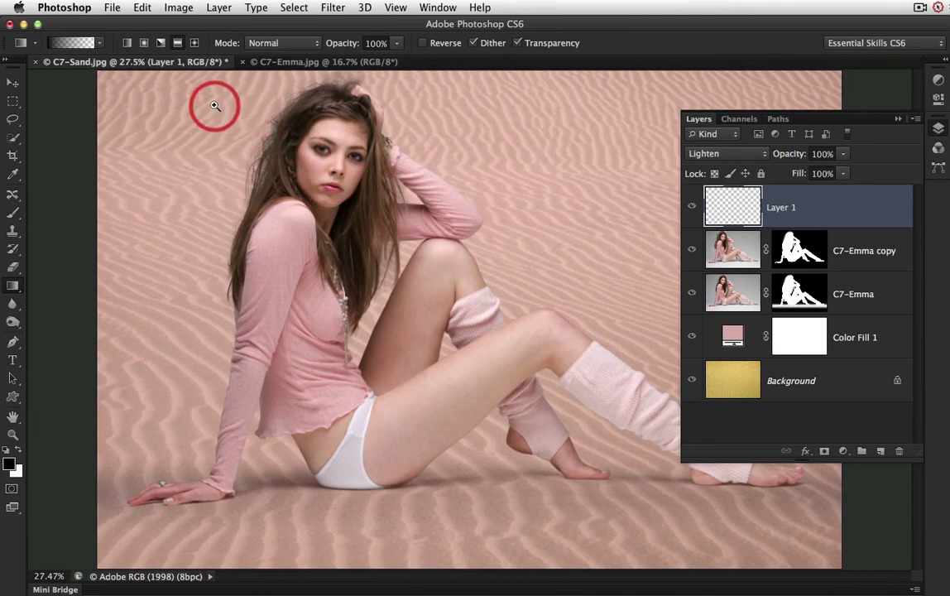
Step: Set up the Brush tool with the skin tone sampled from the model's cheek and a hardness of 0%
left_click_drag(198, 94, 446, 265)
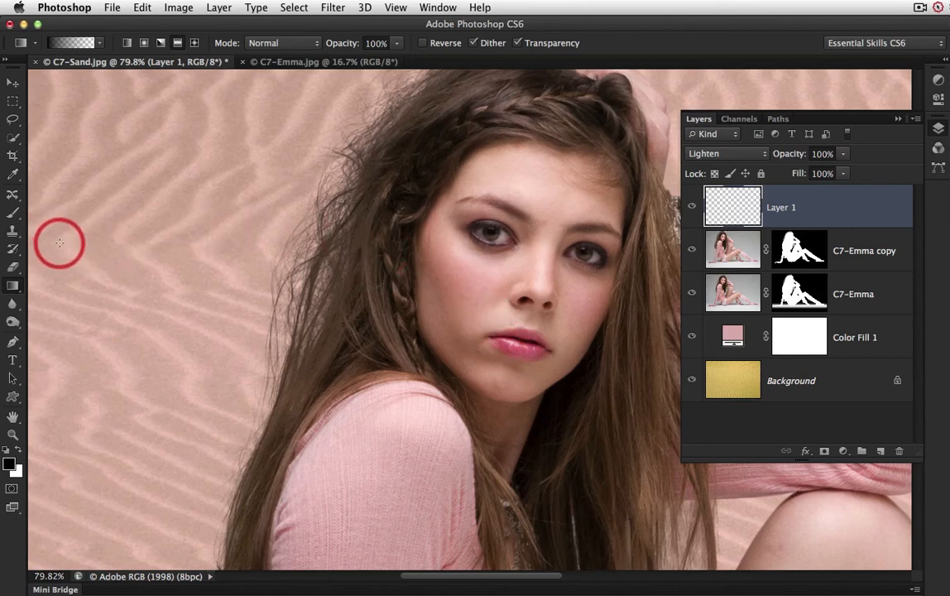
left_click(14, 214)
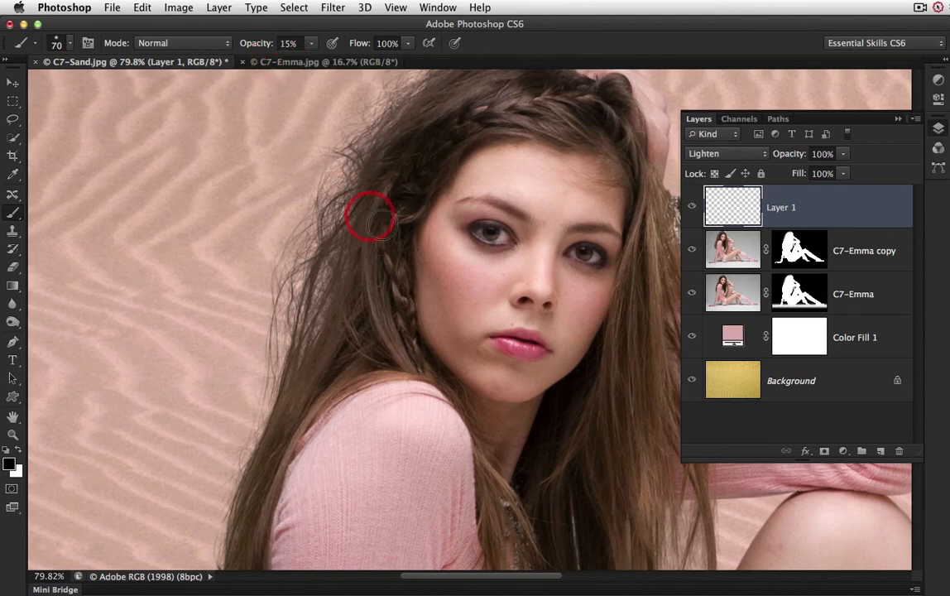
left_click(485, 288, "alt")
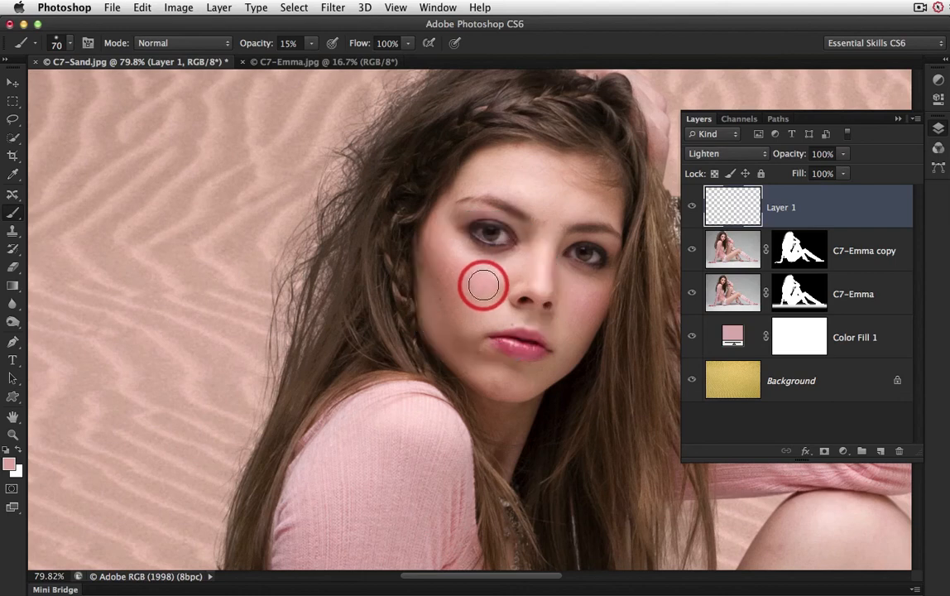
left_click(14, 175)
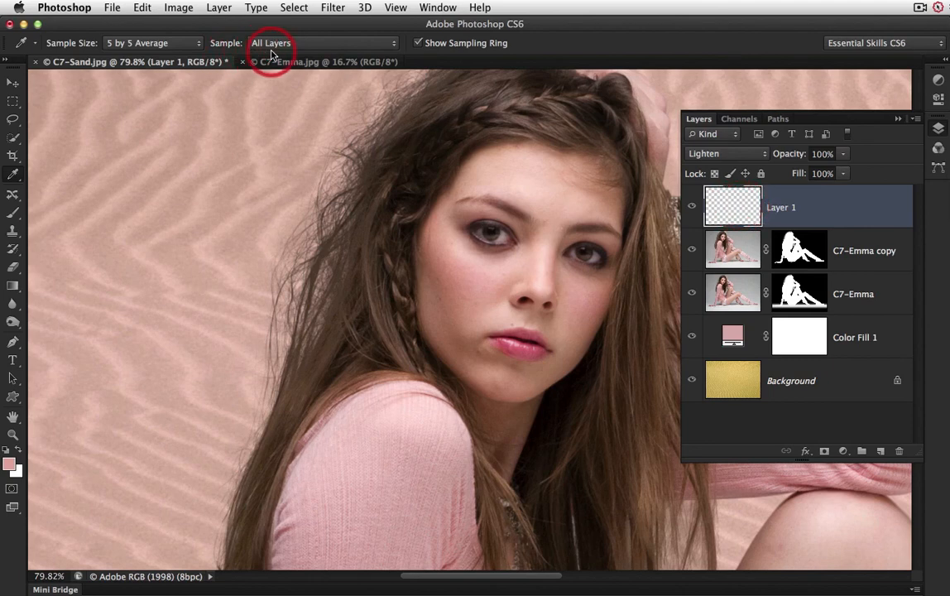
left_click(12, 215)
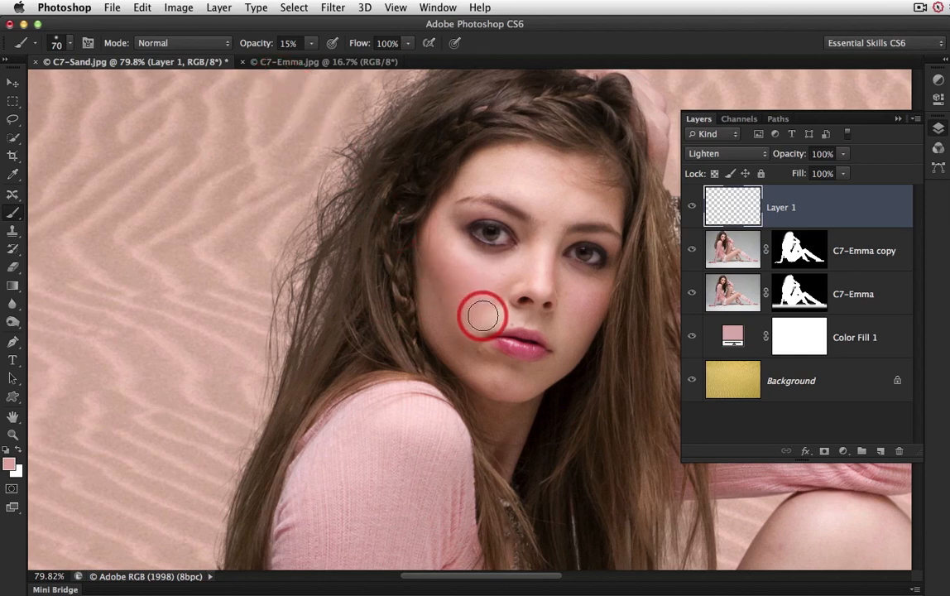
left_click(71, 46)
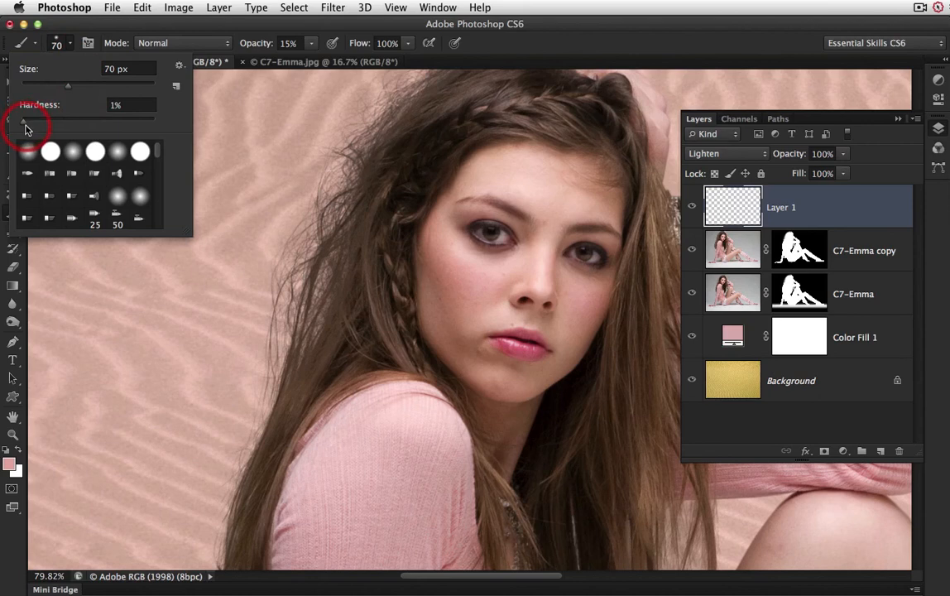
left_click_drag(25, 127, 22, 126)
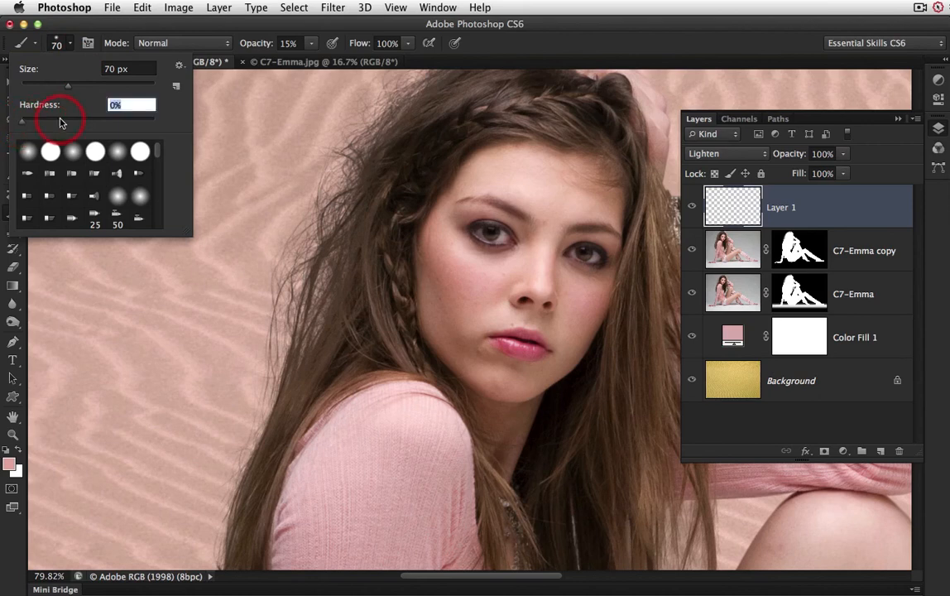
left_click(546, 46)
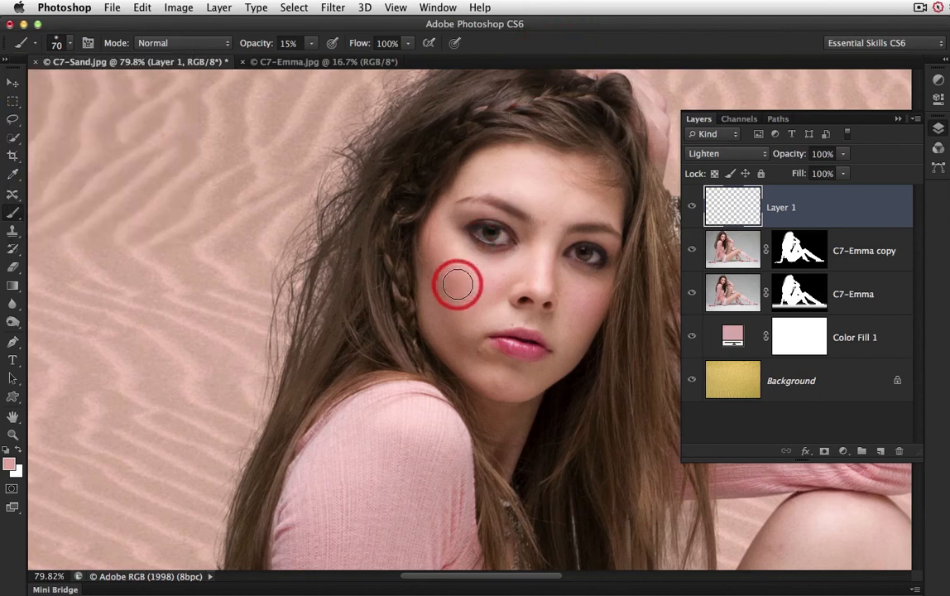
Step: Paint the skin tone over the cheek, jaw and chin shadows at 15% opacity, reducing the brush to 40 px, and compare with the layer hidden
mouse_move(463, 336)
left_mouse_down()
mouse_move(438, 262)
mouse_move(473, 348)
mouse_move(511, 373)
mouse_move(457, 347)
mouse_move(450, 331)
mouse_move(562, 356)
mouse_move(610, 389)
mouse_move(584, 416)
mouse_move(488, 347)
mouse_move(520, 384)
mouse_move(468, 340)
mouse_move(518, 378)
mouse_move(527, 400)
mouse_move(478, 341)
mouse_move(481, 327)
mouse_move(477, 365)
mouse_move(465, 327)
mouse_move(469, 363)
mouse_move(466, 335)
mouse_move(481, 355)
mouse_move(464, 340)
mouse_move(468, 348)
mouse_move(558, 380)
mouse_move(459, 338)
left_mouse_up()
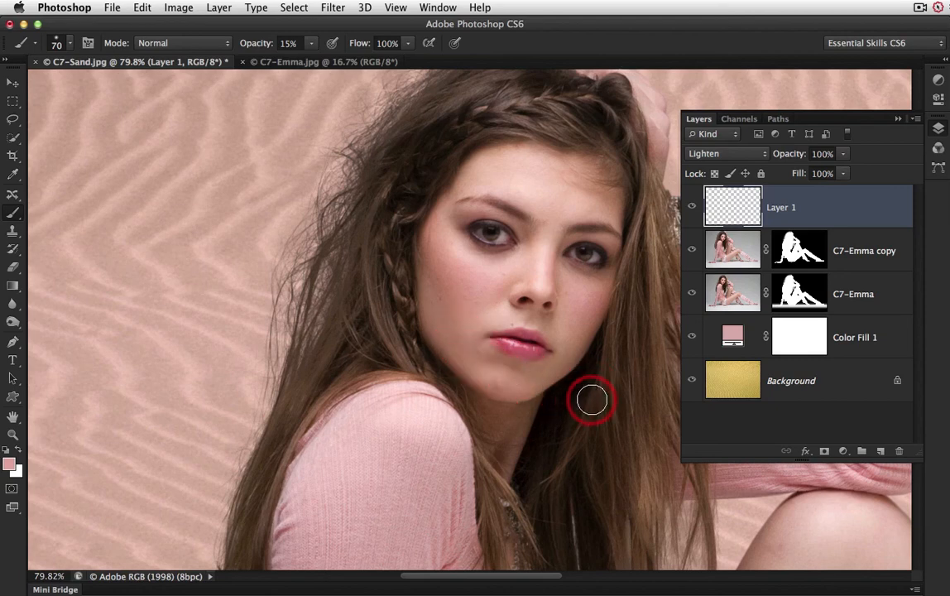
mouse_move(591, 399)
left_mouse_down()
mouse_move(476, 364)
mouse_move(444, 317)
mouse_move(523, 297)
mouse_move(485, 289)
mouse_move(456, 343)
mouse_move(561, 333)
mouse_move(519, 369)
left_mouse_up()
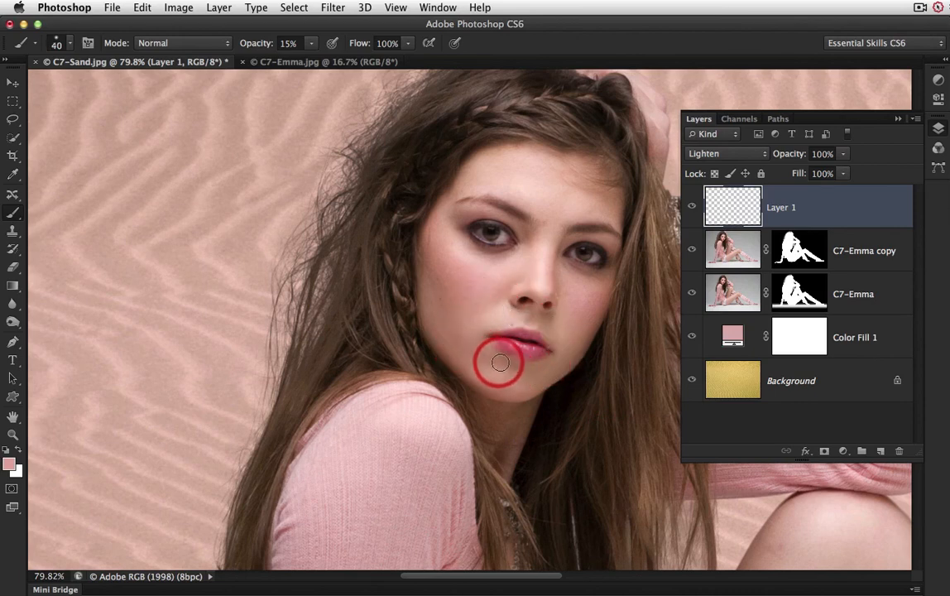
left_click_drag(500, 362, 656, 344)
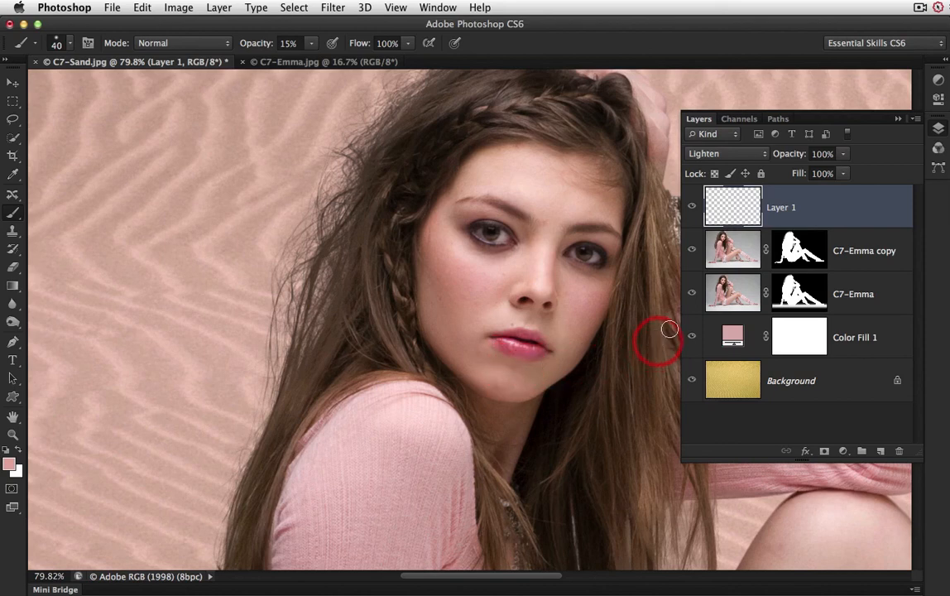
left_click(692, 210)
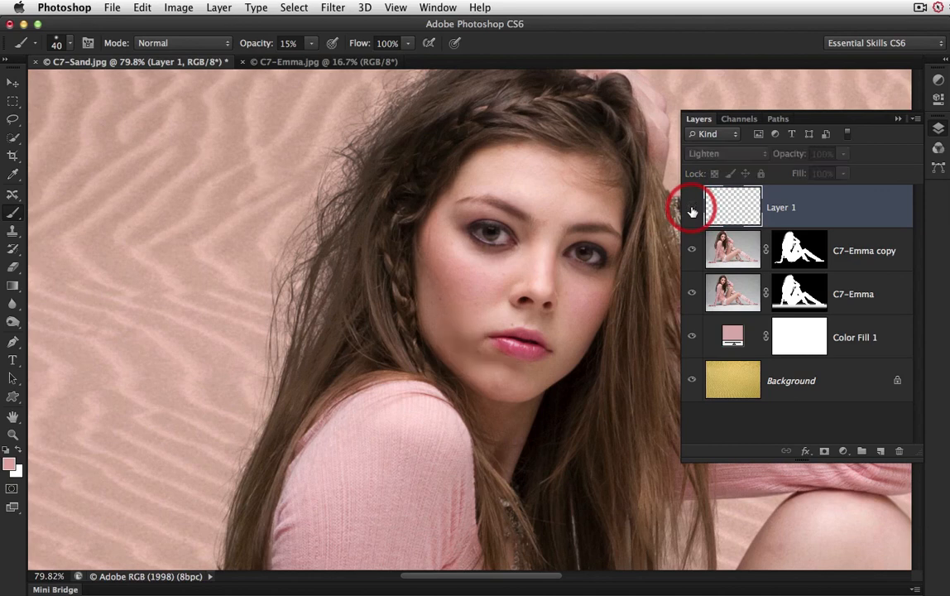
left_click(692, 211)
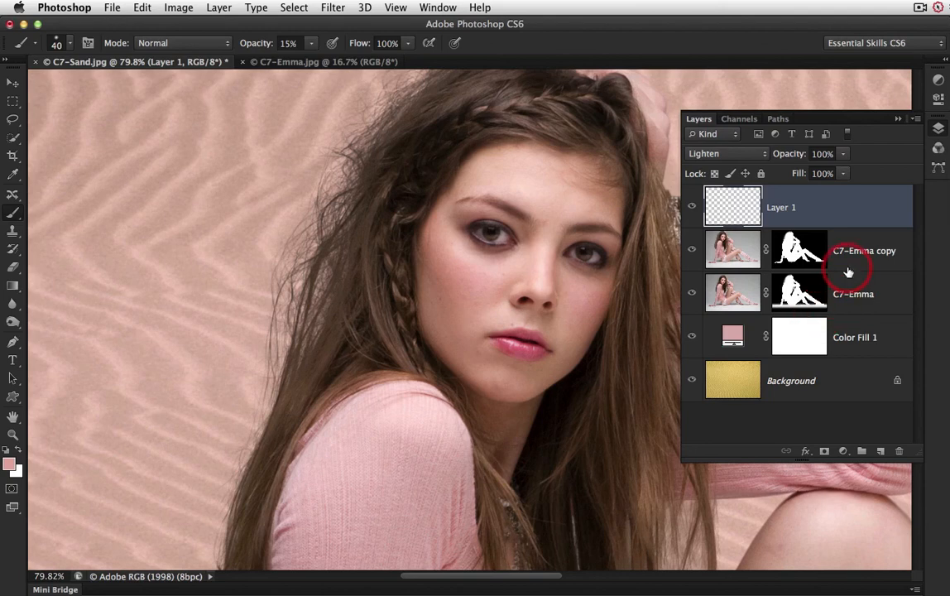
key("super+0")
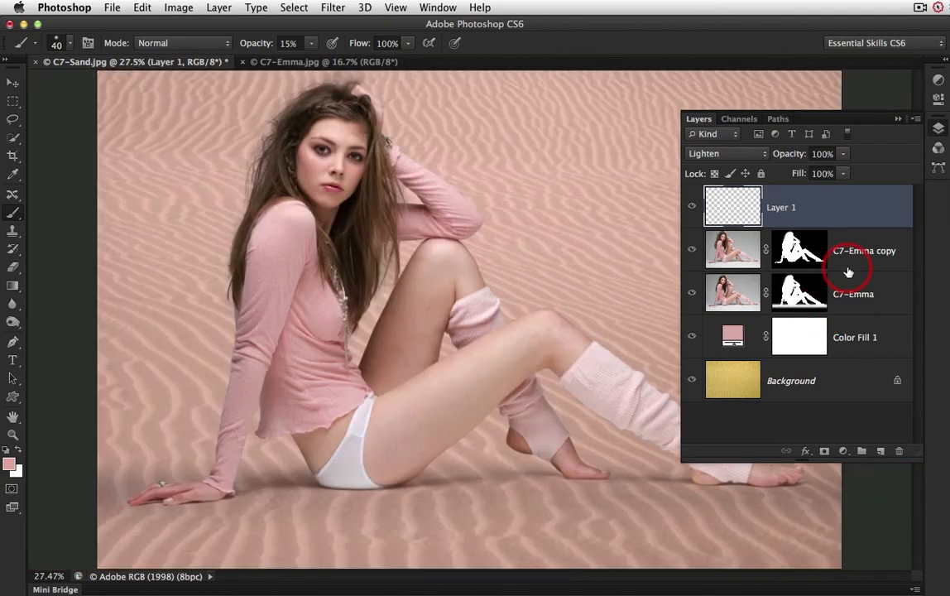